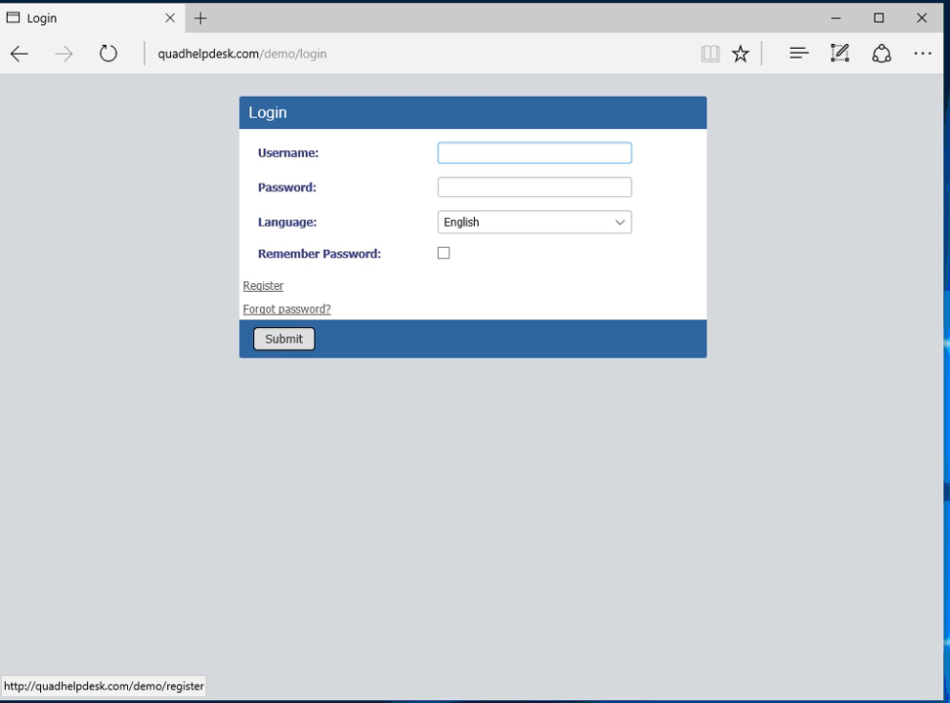
Step: Start a new user registration with a username and a matching, re-entered web password
left_click(263, 286)
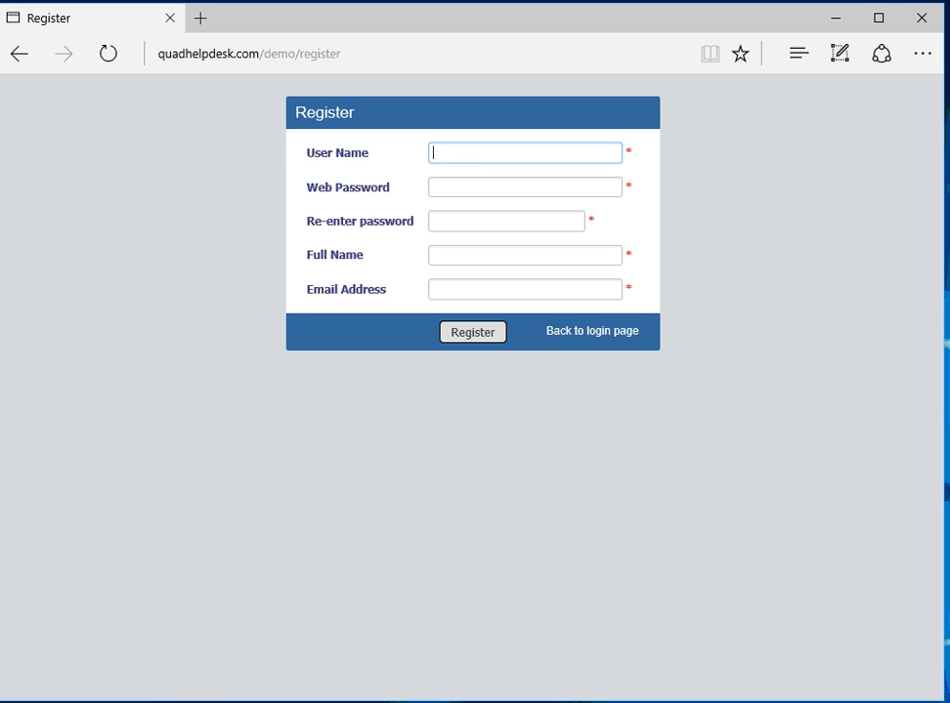
type("Marley")
key("Tab")
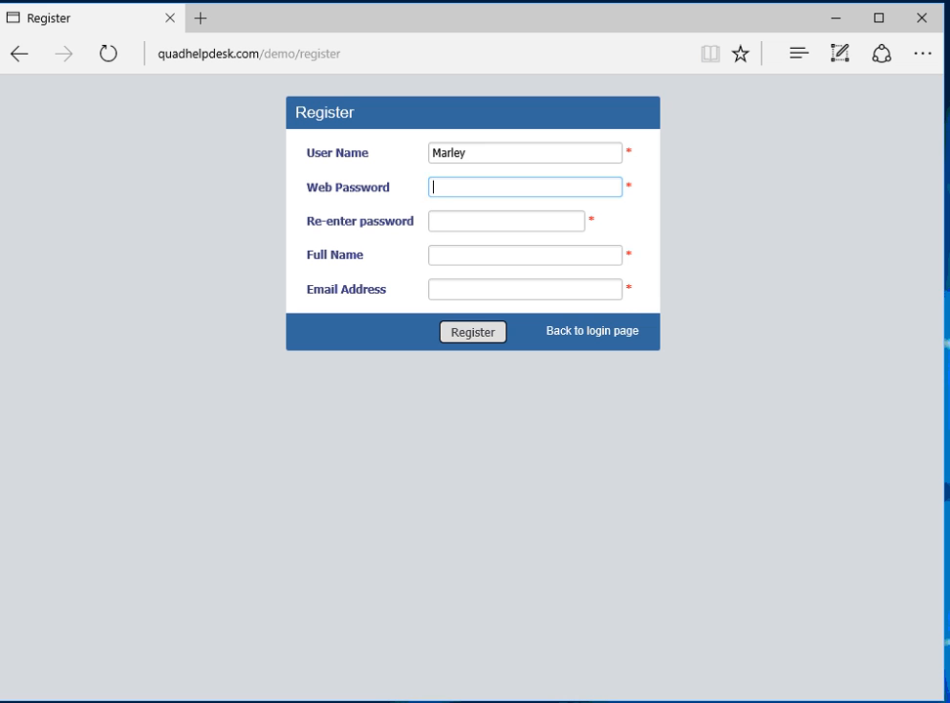
type("password")
key("Tab")
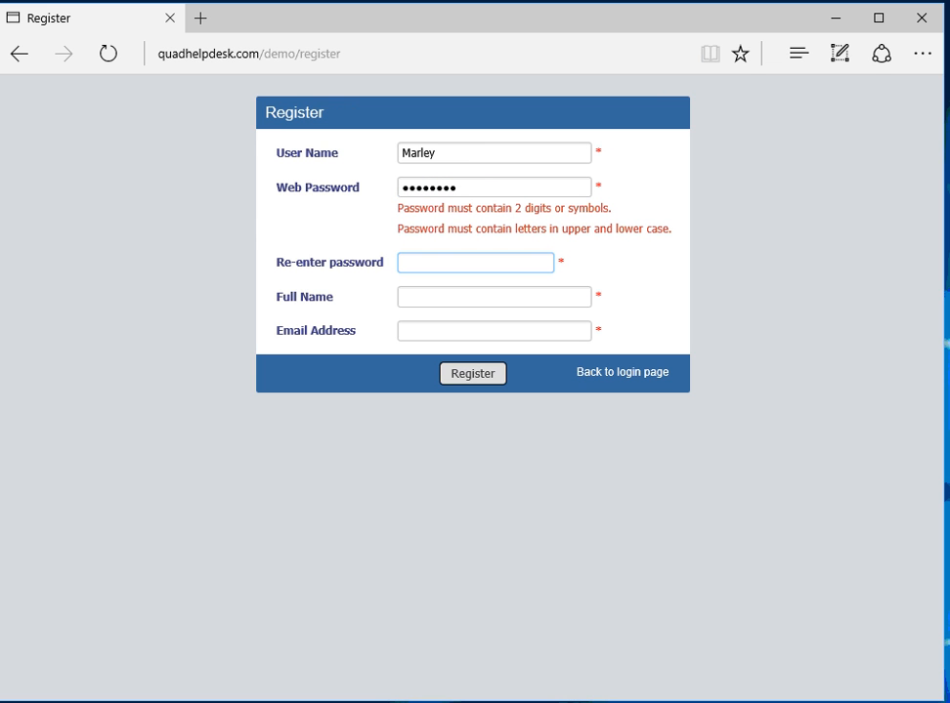
key("shift+Tab")
key("BackSpace")
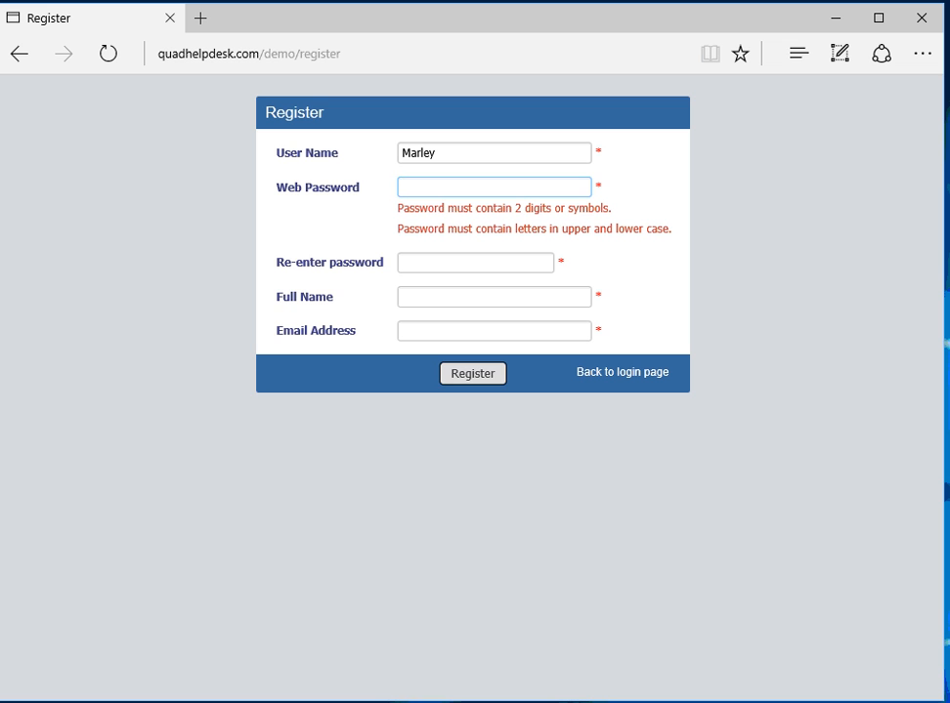
type("P")
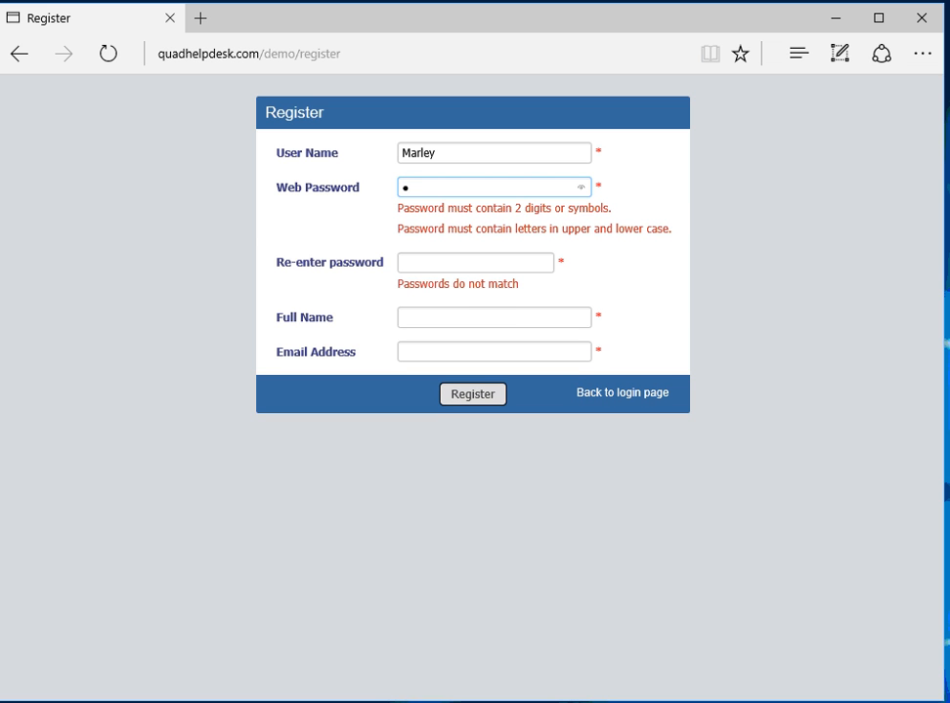
type("●●●●●●●●●")
key("Tab")
type("P")
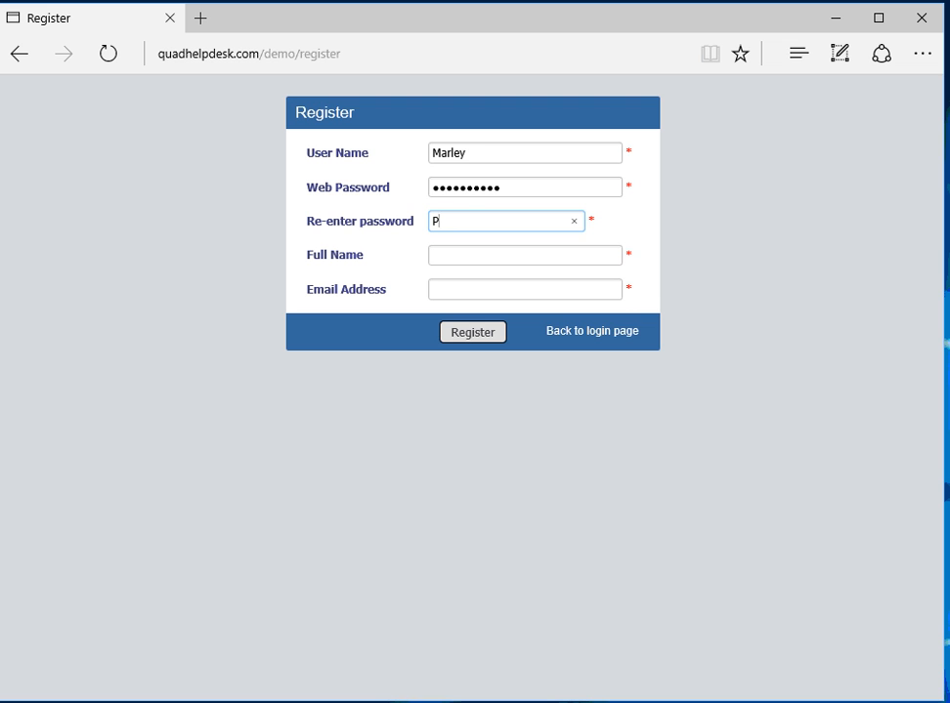
type("@ssword12")
Step: Add the user's full name and e-mail address, submit the registration, and return to login
key("Tab")
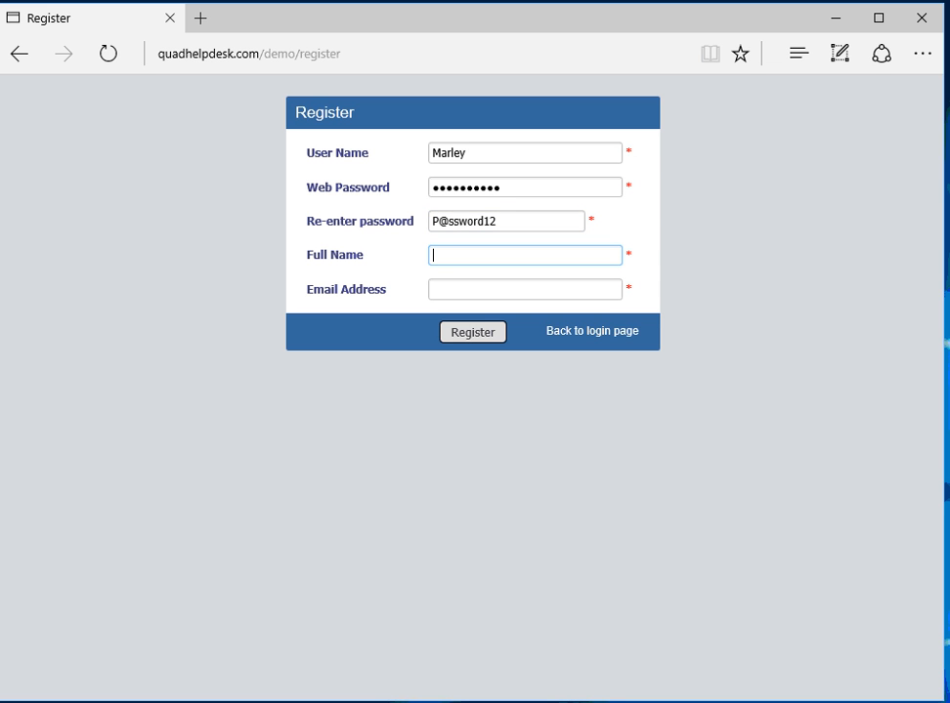
key("Tab")
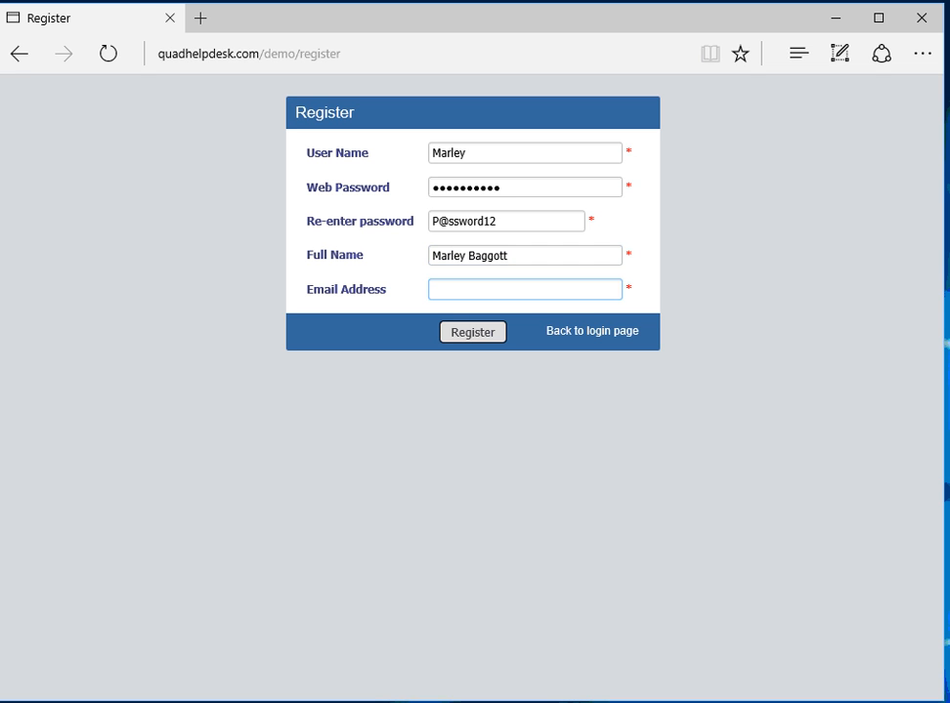
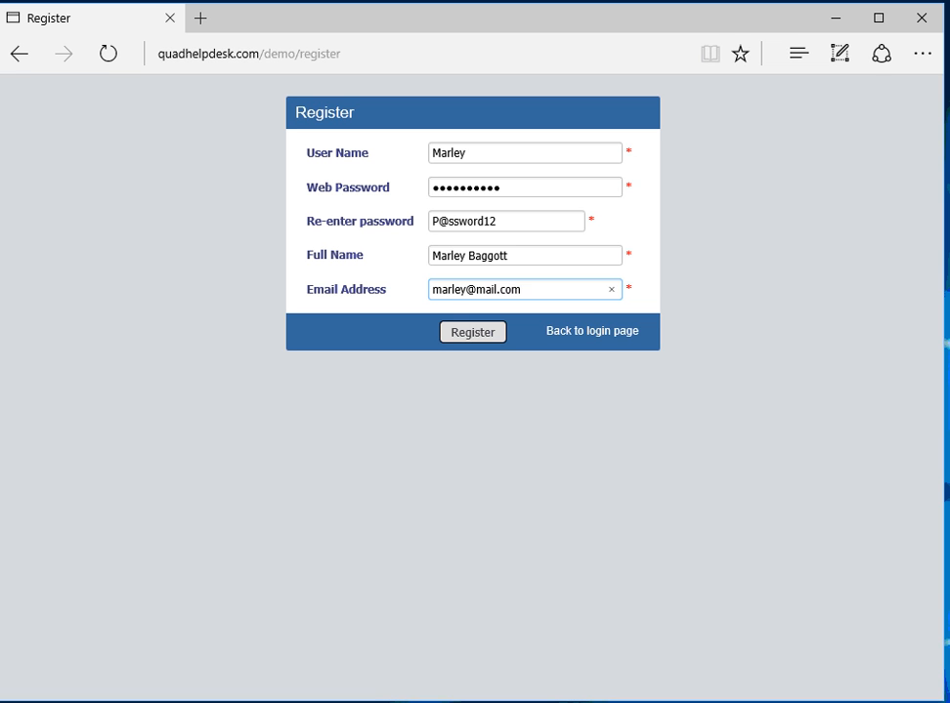
key("Return")
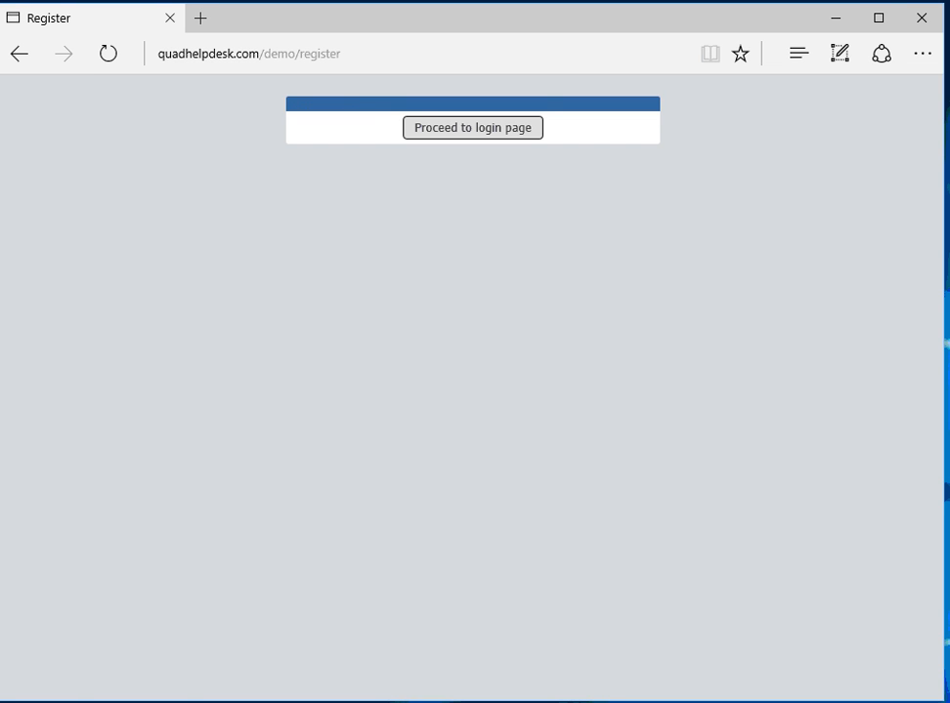
left_click(472, 128)
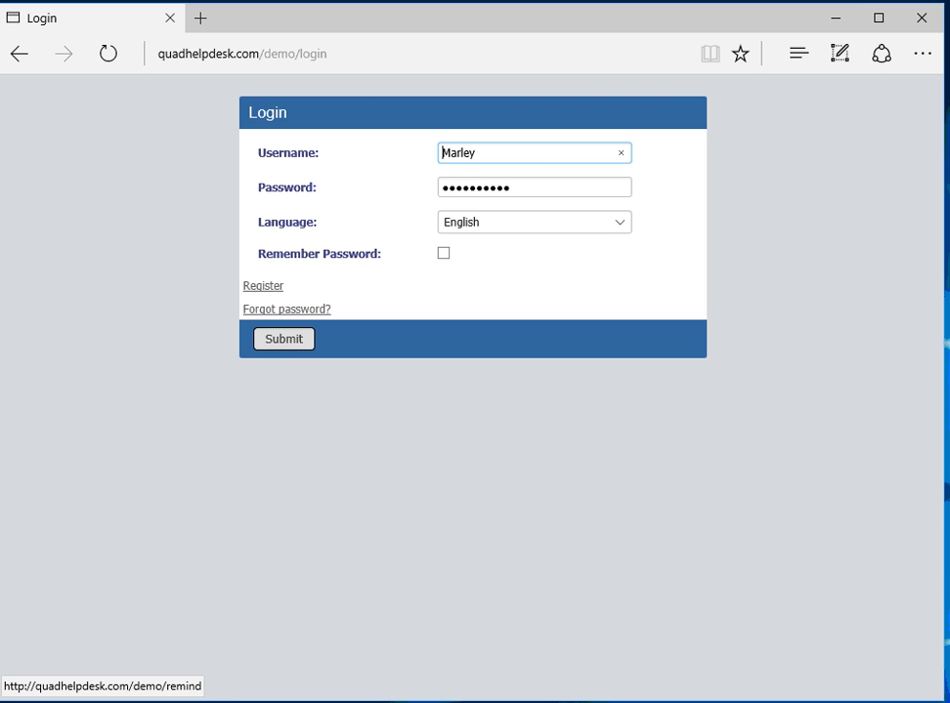
Step: Sign in with the newly registered account and open the Customers list
key("Return")
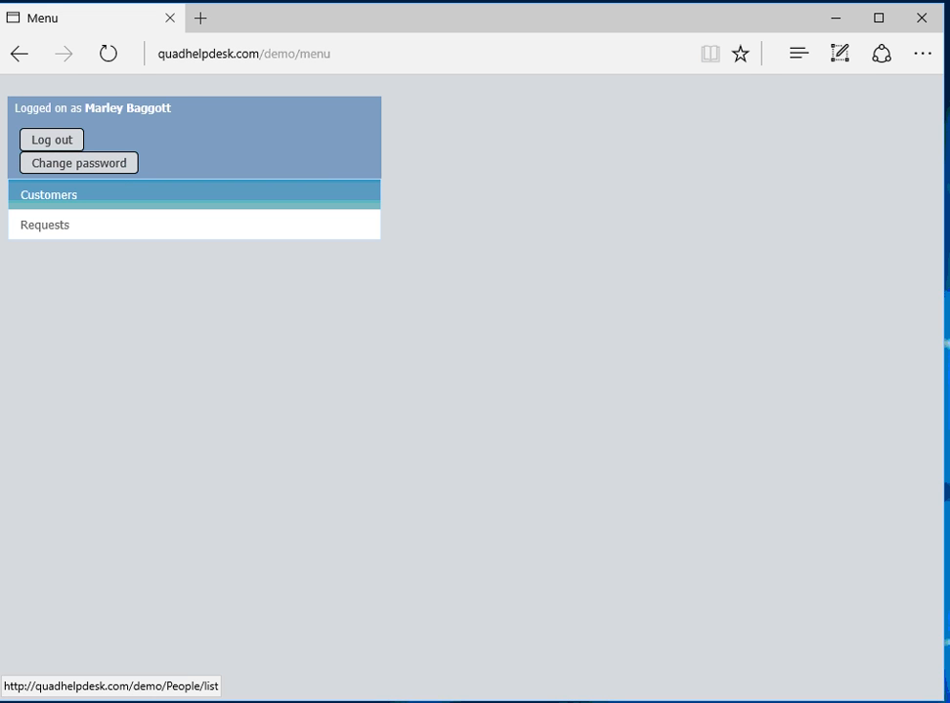
left_click(49, 194)
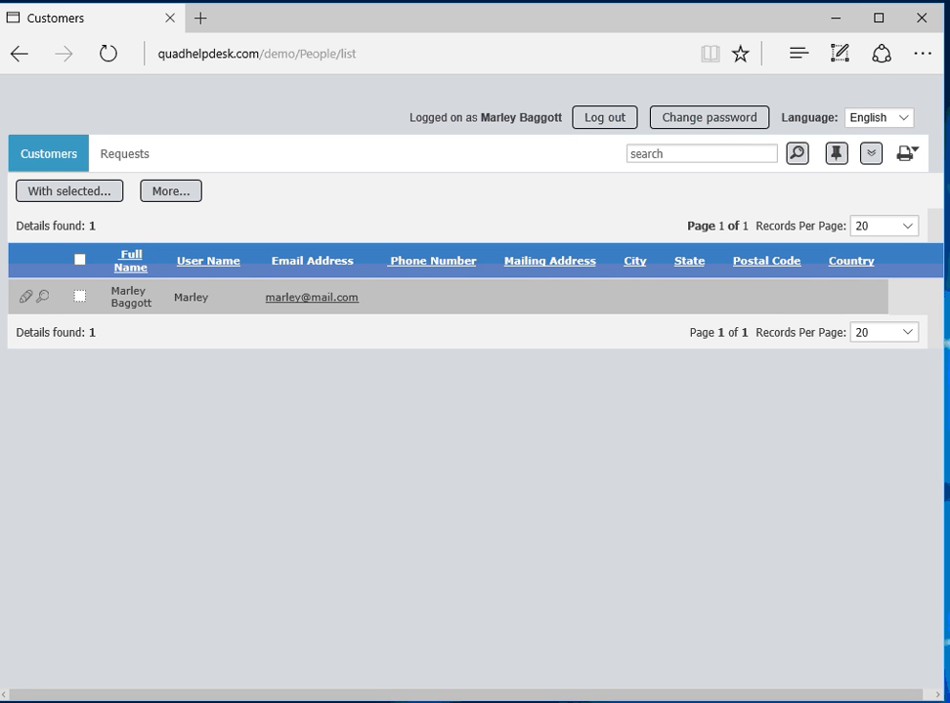
Step: Edit the customer record, marking the phone 'unlisted' and entering the mailing address and city
scroll(475, 297, "right", 1)
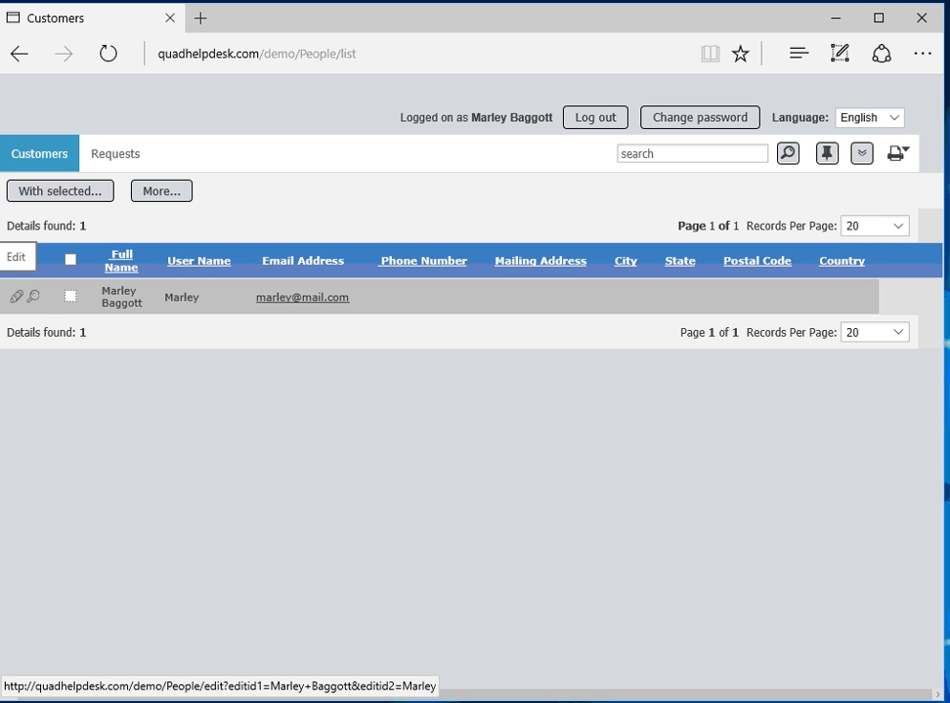
left_click(16, 296)
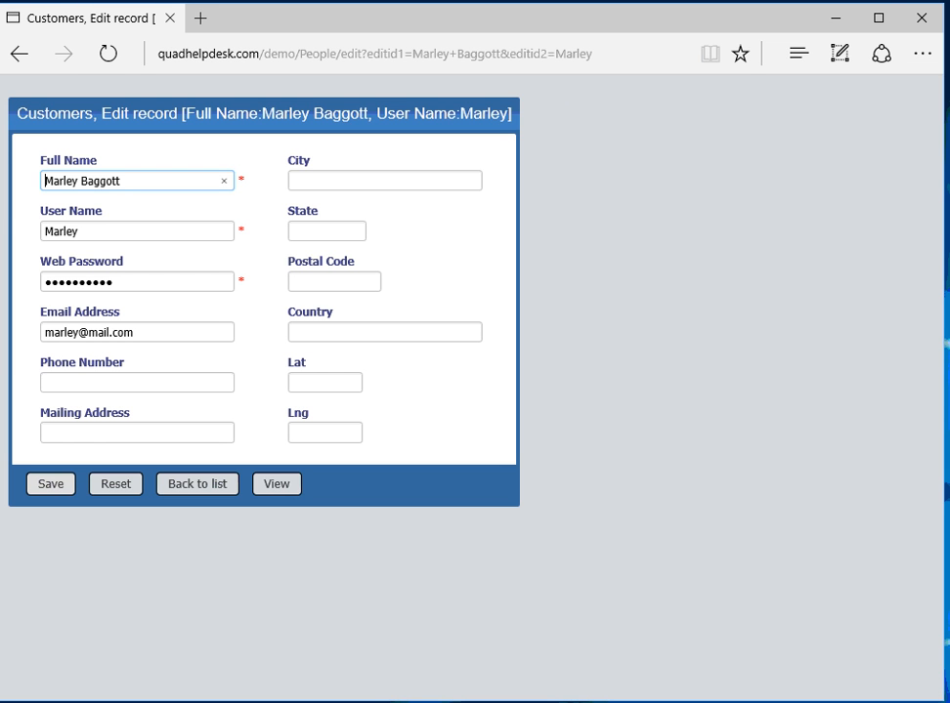
left_click(137, 383)
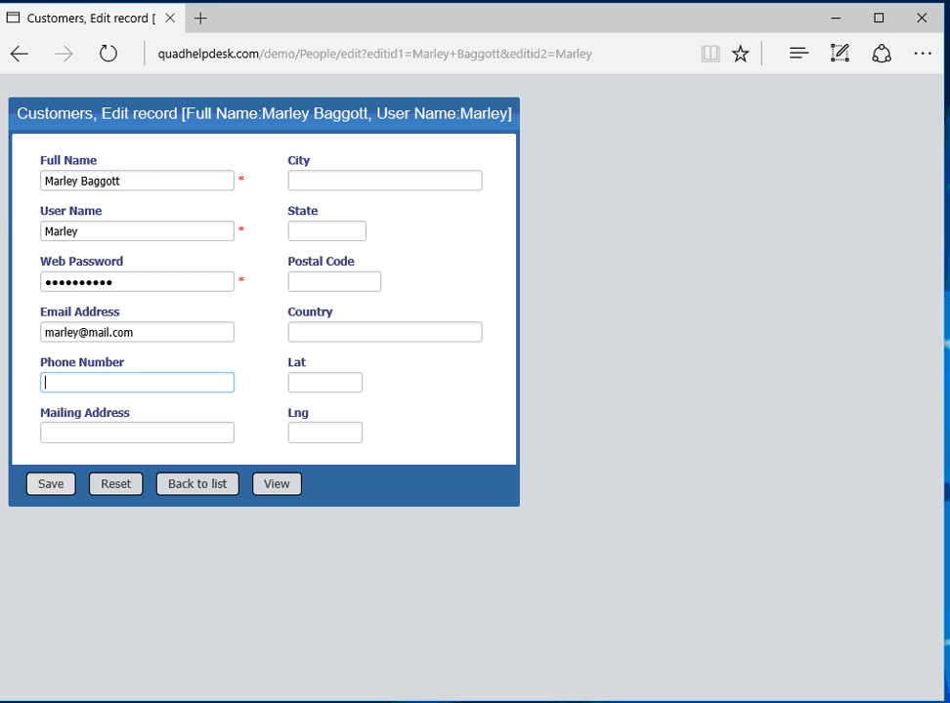
type("unlisted")
key("Tab")
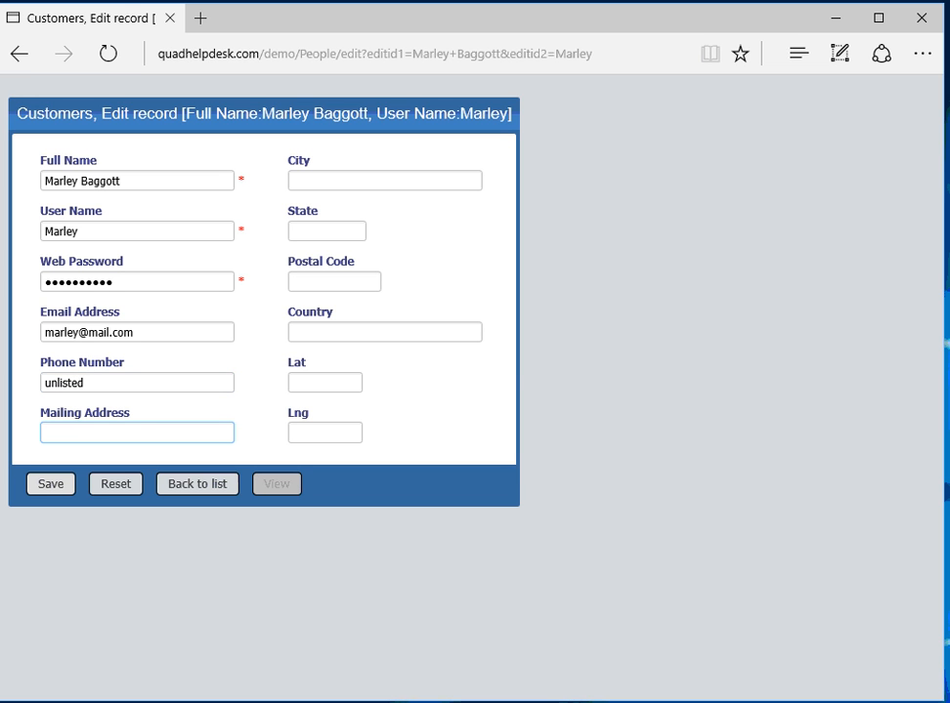
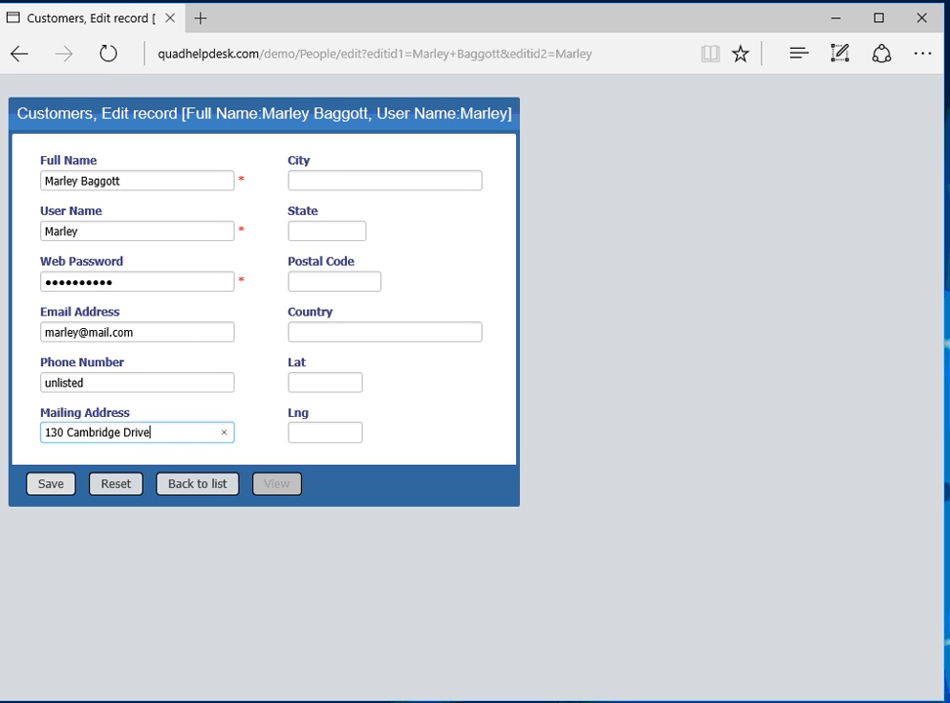
key("Tab")
type("Rincon")
Step: Enter the state, postal code and country United States, save, and view the record
key("Tab")
type("G")
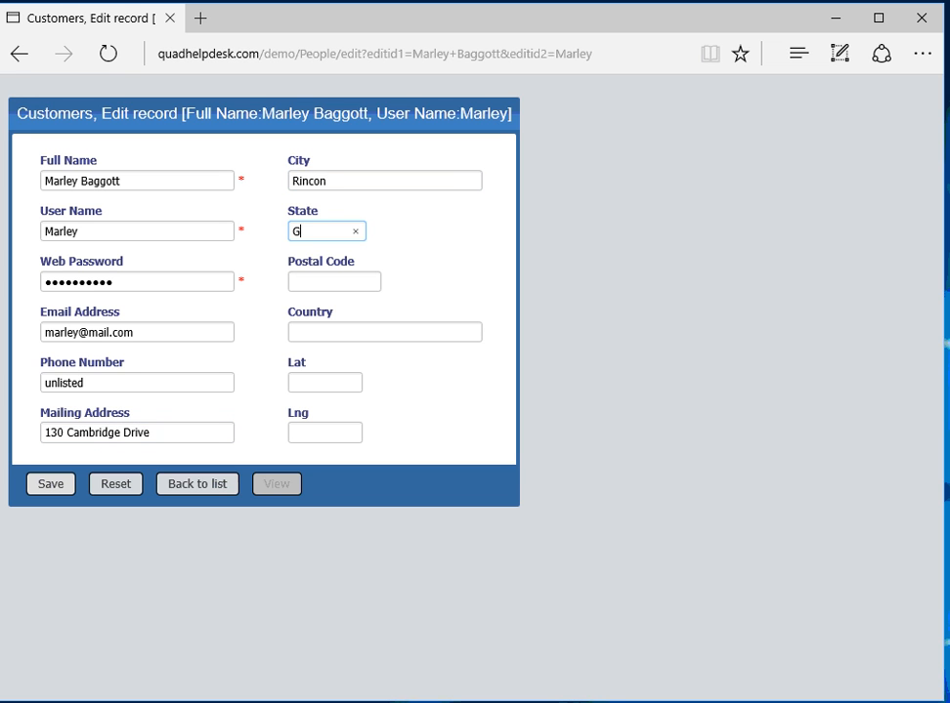
type("A")
key("Tab")
type("3132")
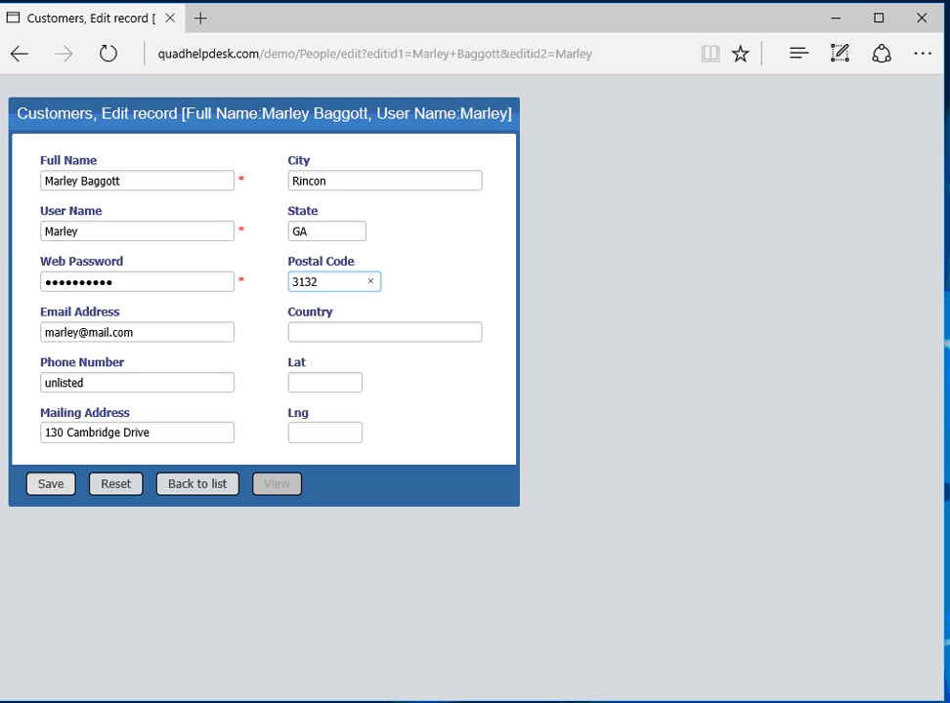
type("6")
key("Tab")
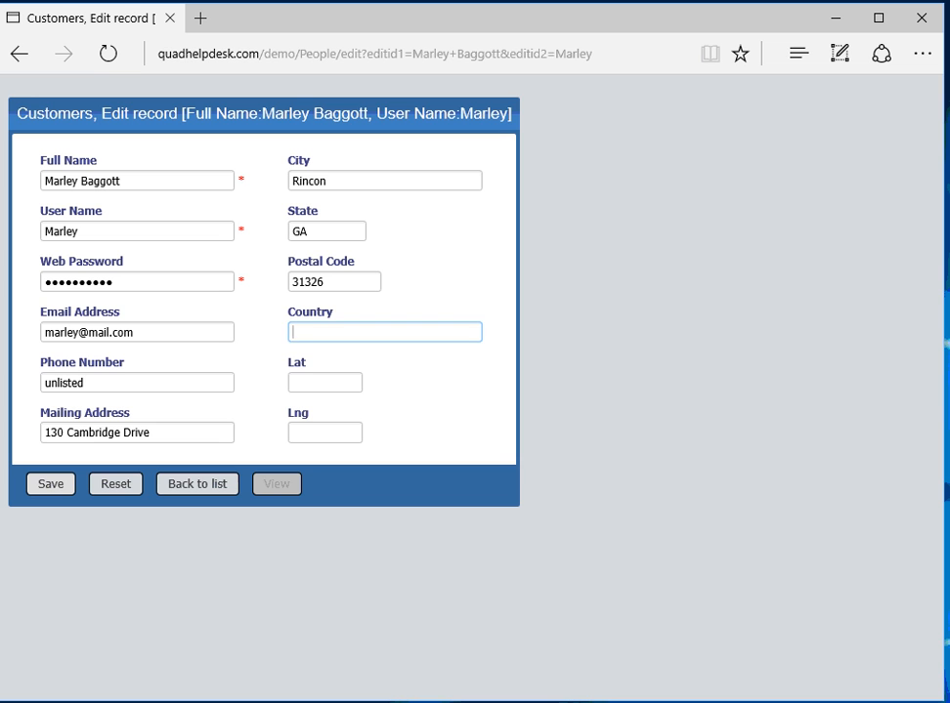
type("United States")
key("Return")
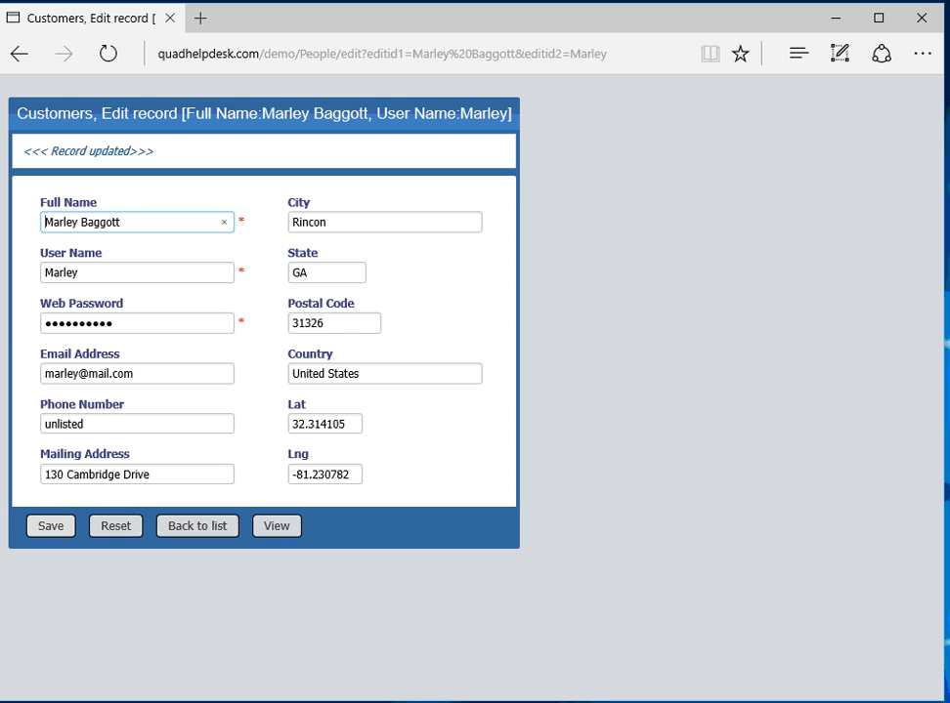
left_click(277, 526)
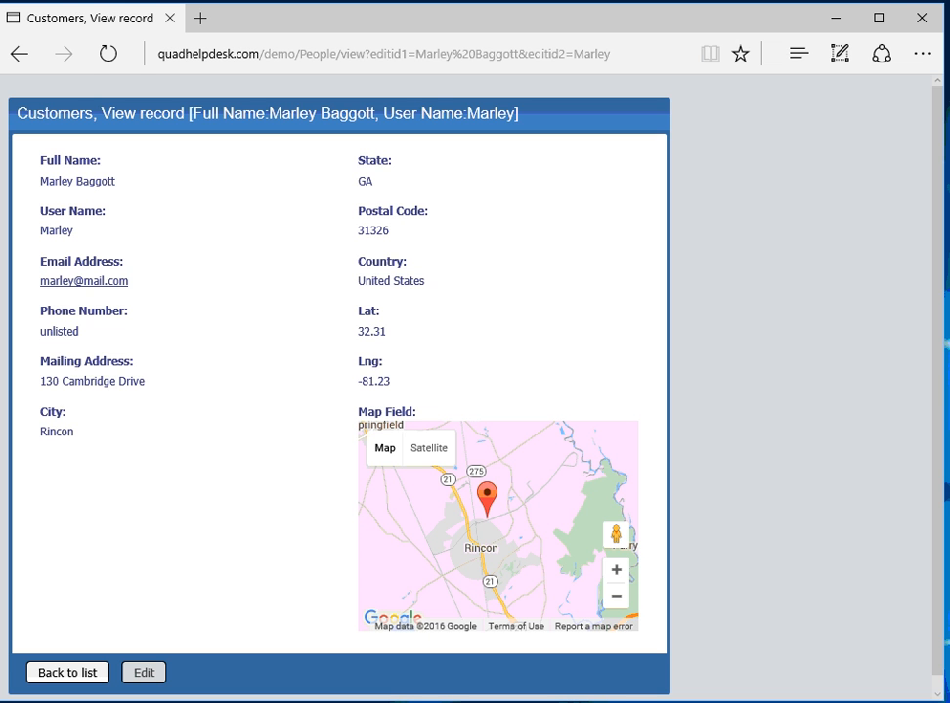
left_click(68, 672)
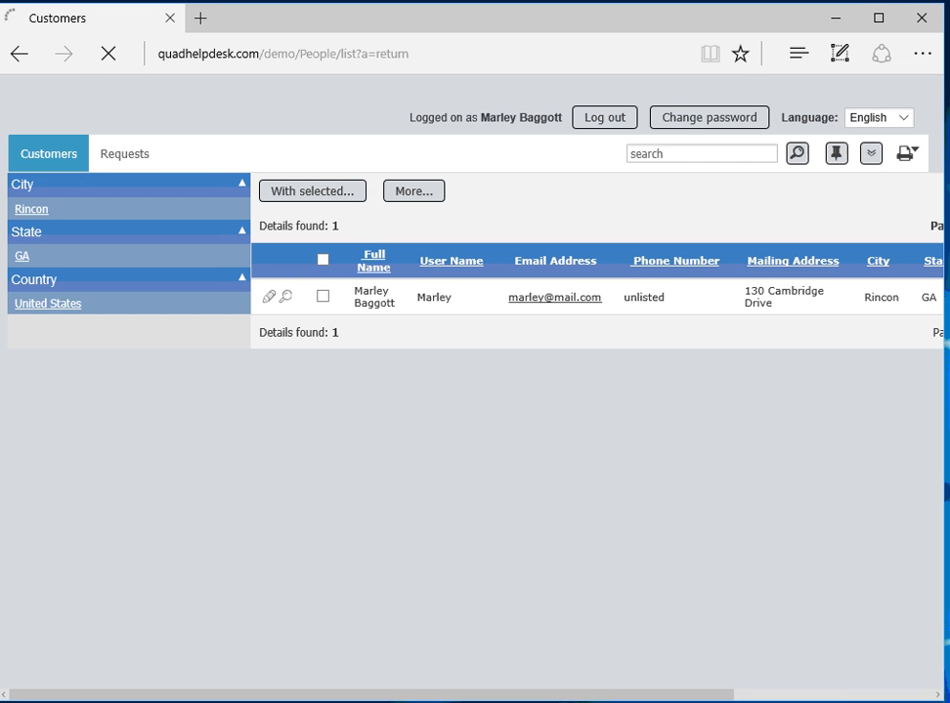
scroll(268, 297, "right", 2)
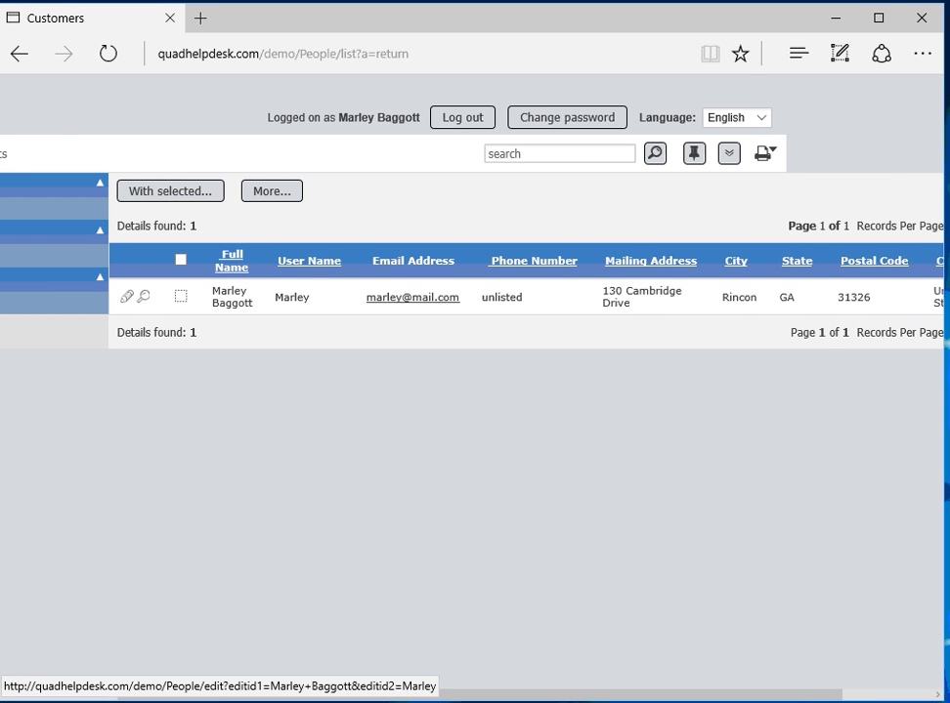
scroll(475, 297, "left", 2)
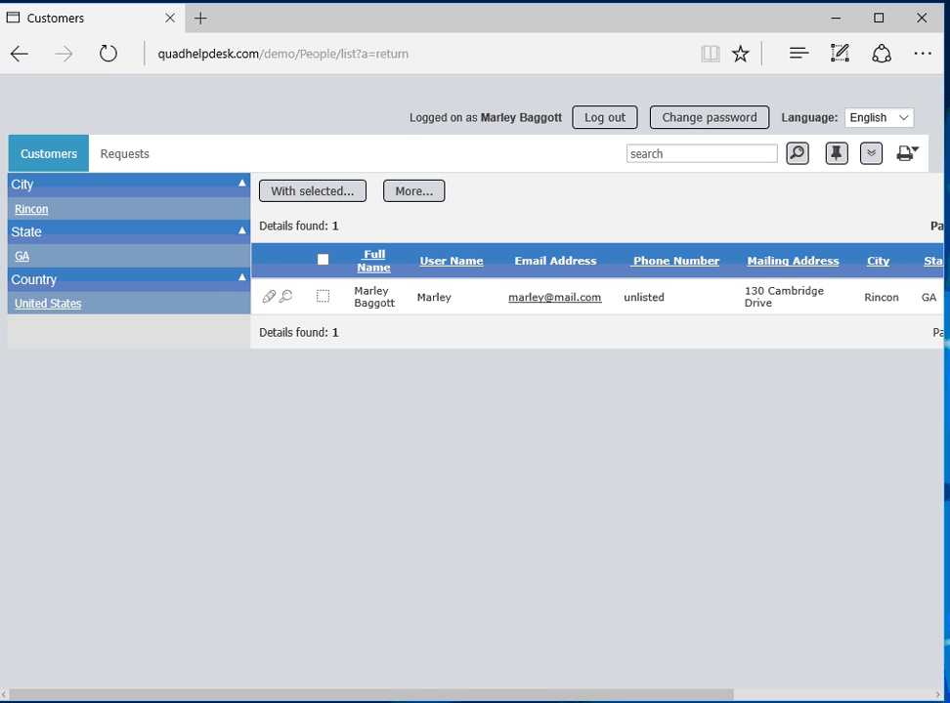
scroll(474, 391, "right", 3)
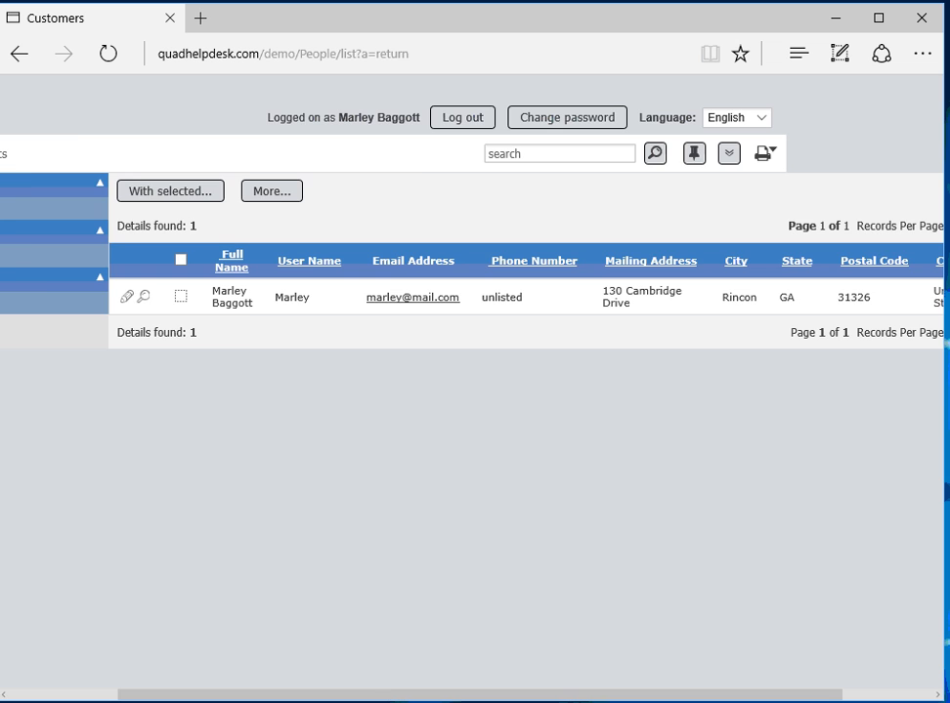
scroll(475, 391, "left", 3)
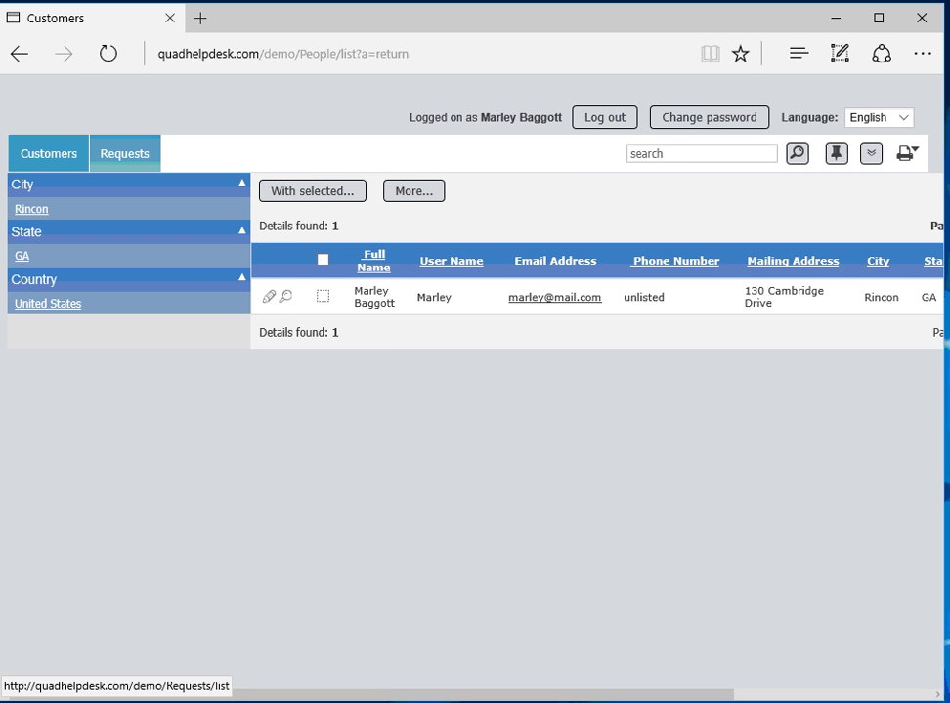
Step: Start a new request with High priority and the Product Information call type
left_click(124, 154)
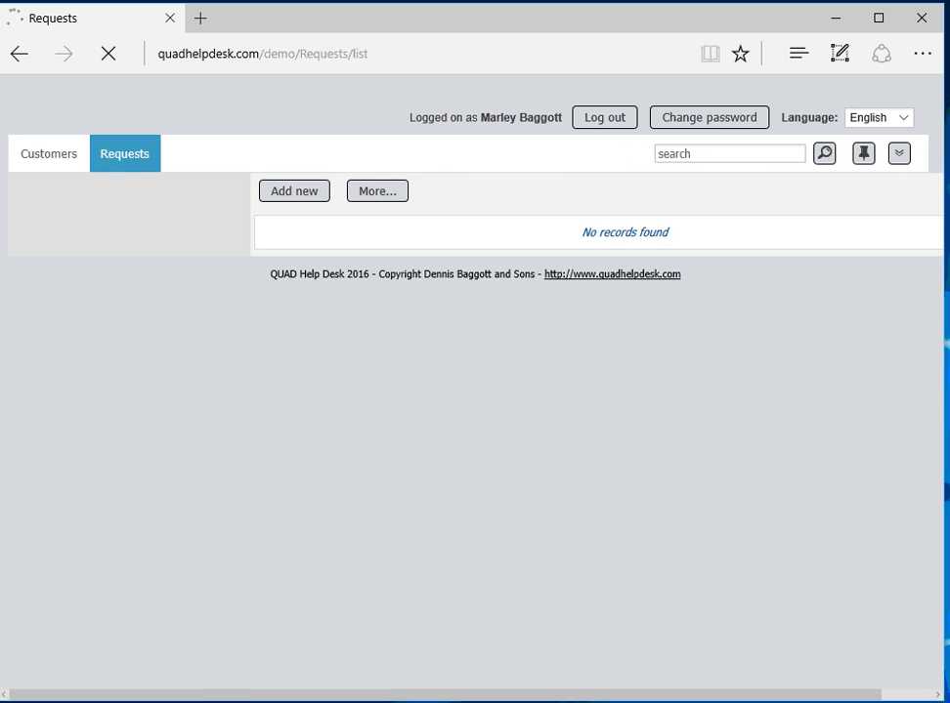
left_click(145, 192)
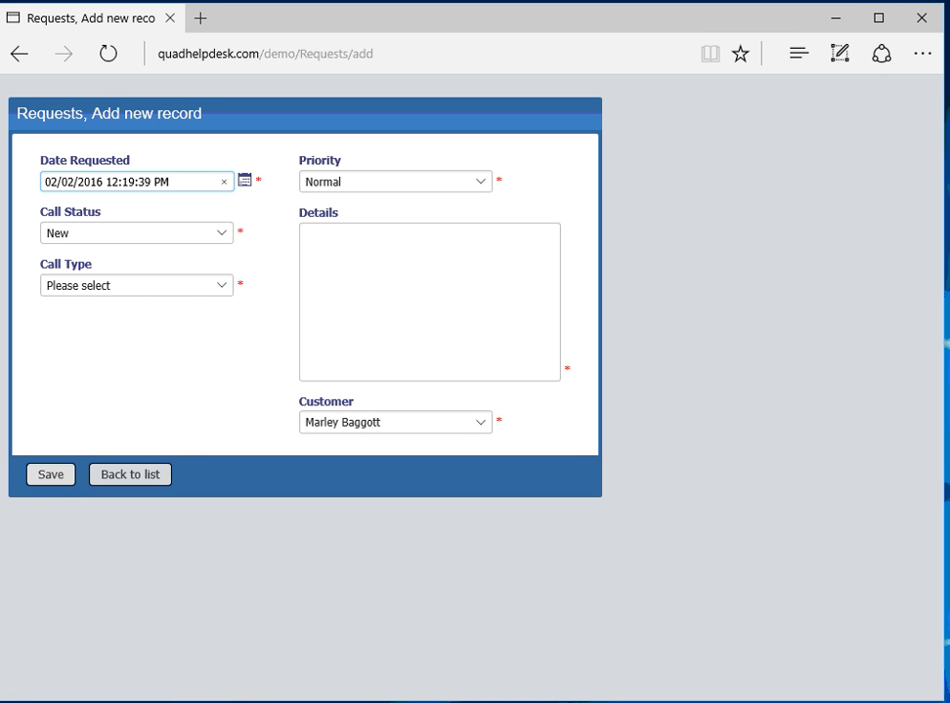
left_click(479, 180)
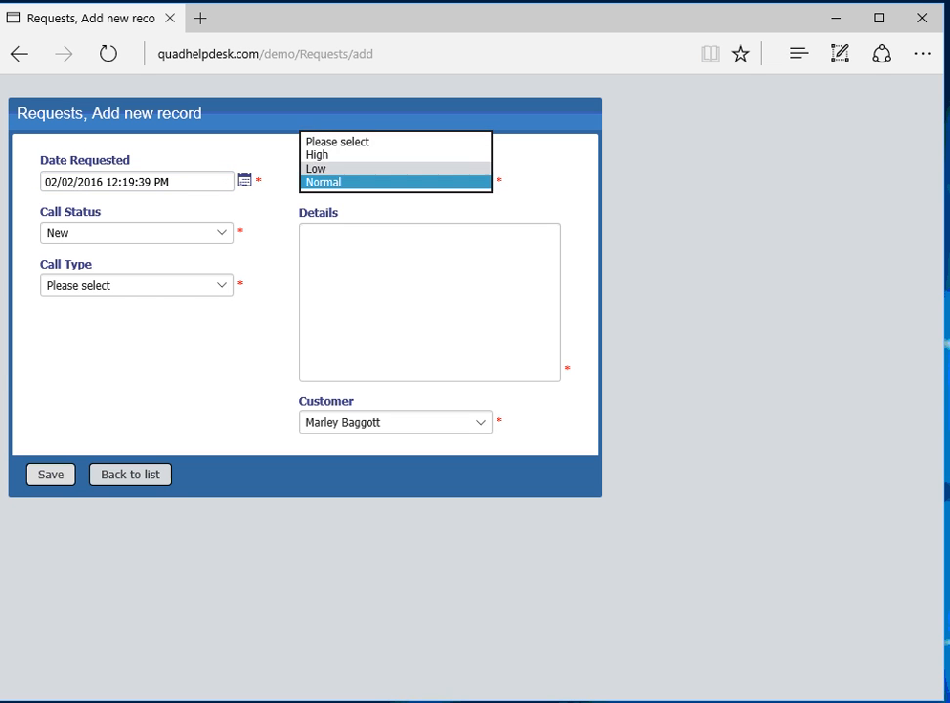
left_click(332, 155)
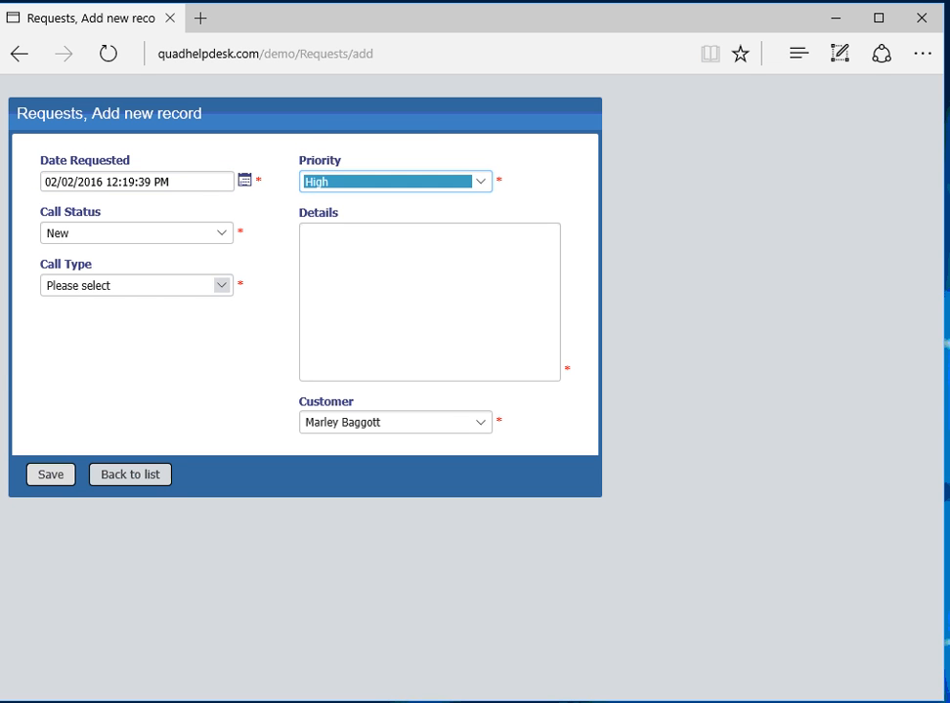
left_click(222, 284)
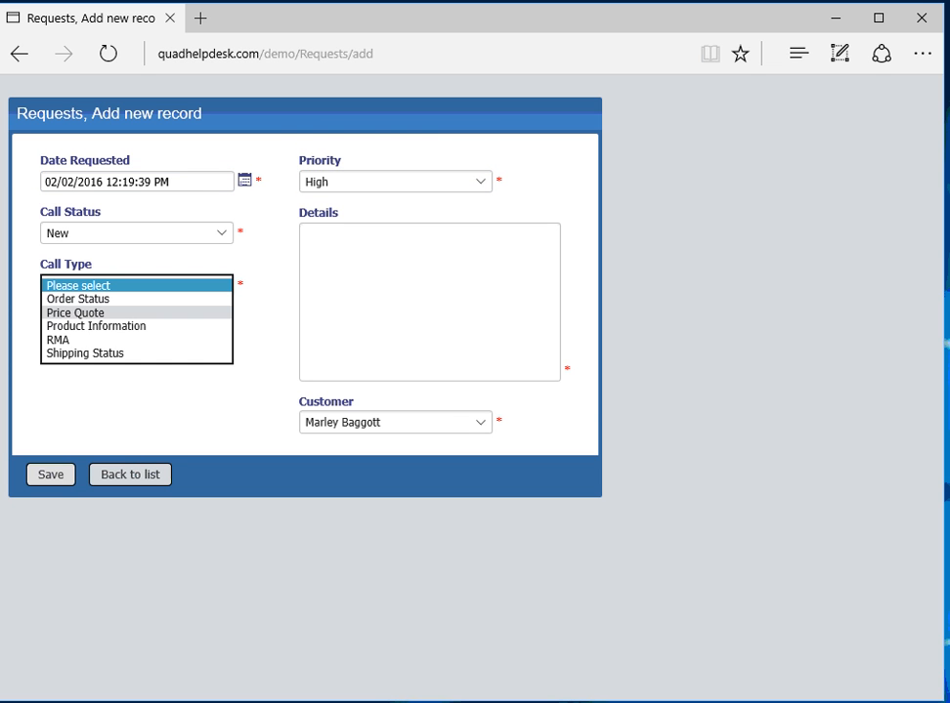
left_click(97, 327)
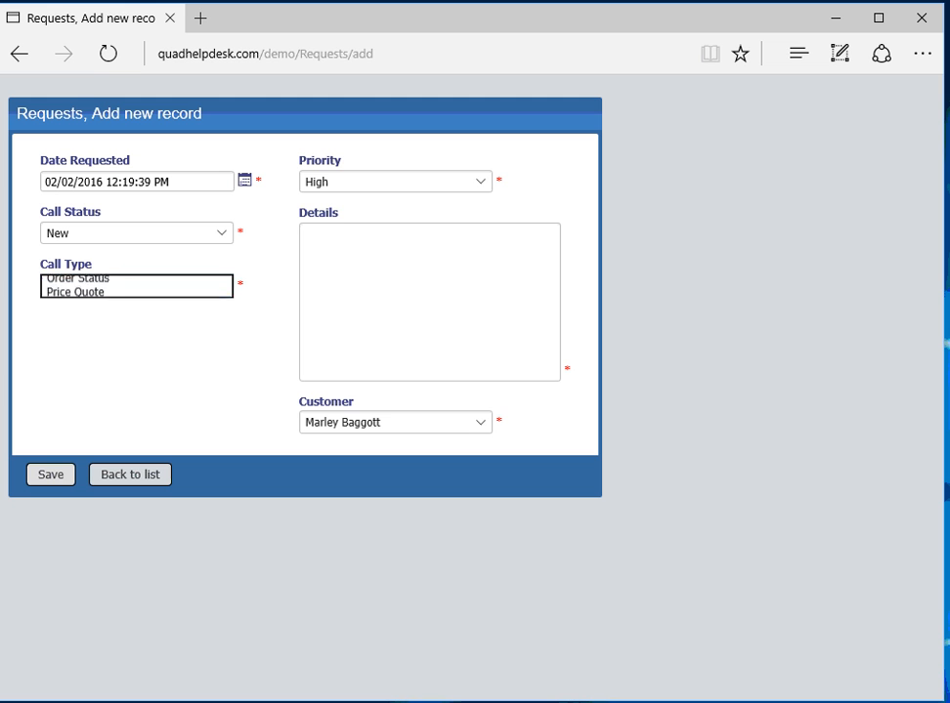
Step: Enter details 'Please send me info on QUAD Help Desk', confirm the customer, and save
left_click(391, 284)
type("P")
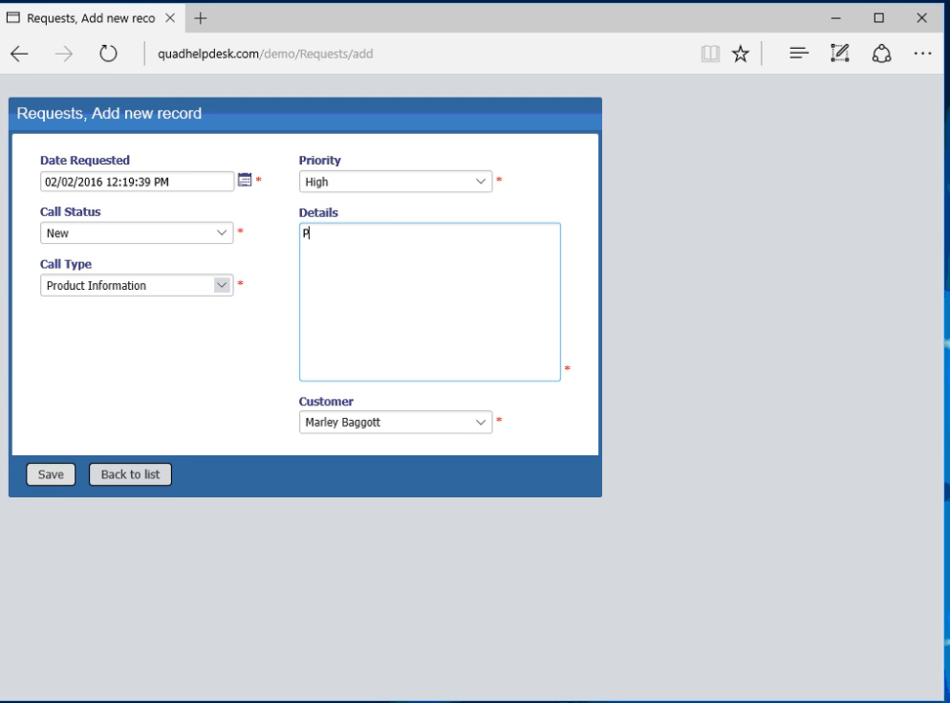
type("lease send me info on QUQD")
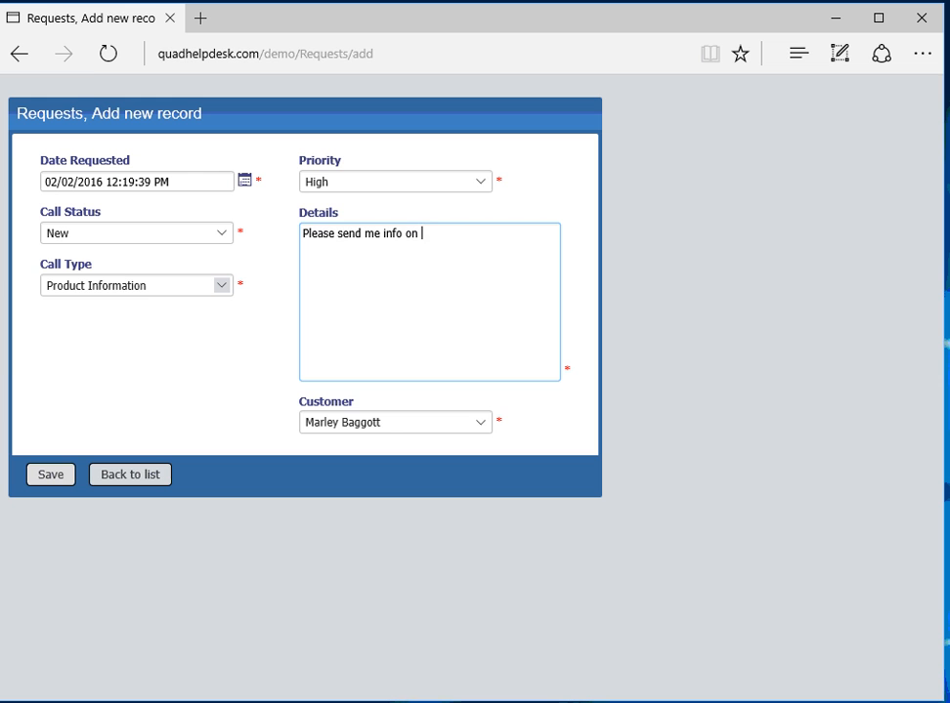
key("BackSpace")
key("BackSpace")
type("AD Help Desk")
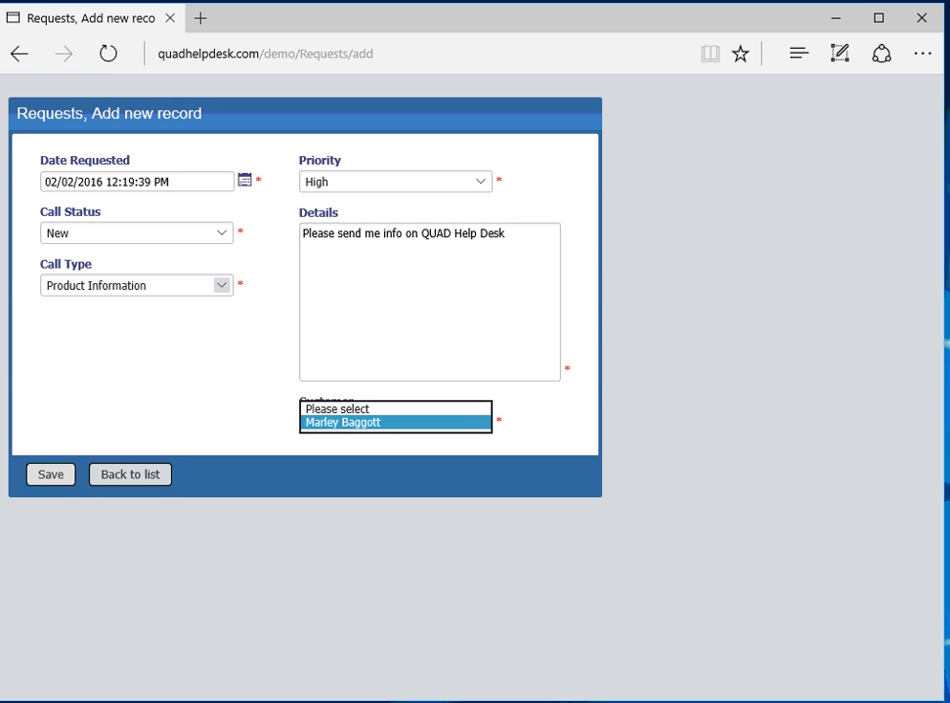
key("Return")
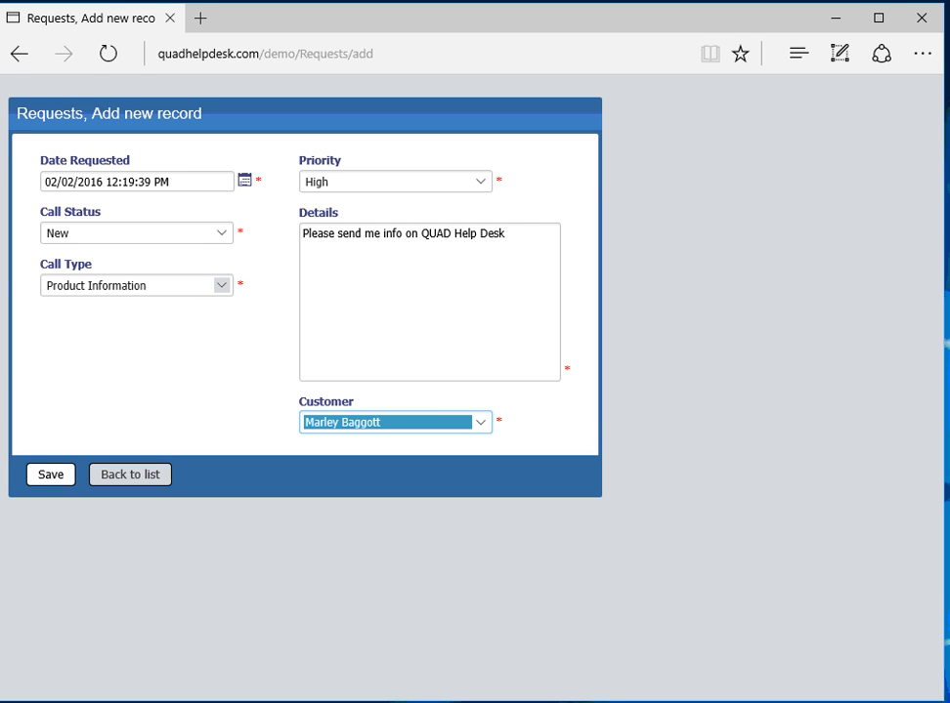
left_click(50, 474)
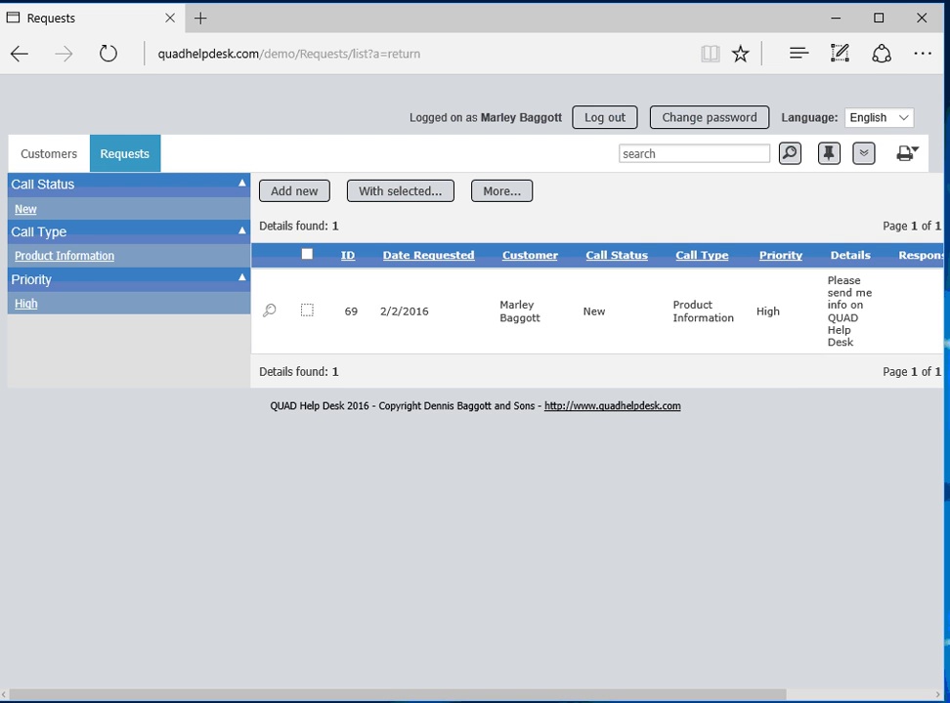
Step: Scroll the Requests list sideways to review every column of request 69
scroll(475, 381, "right", 2)
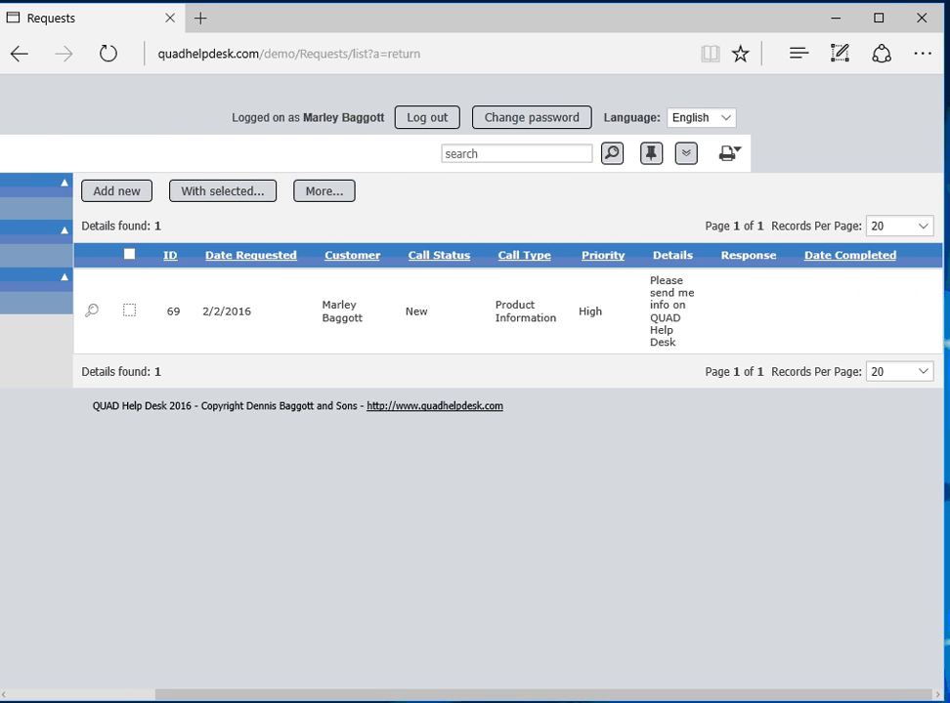
scroll(475, 381, "left", 2)
scroll(475, 381, "right", 2)
scroll(475, 381, "left", 2)
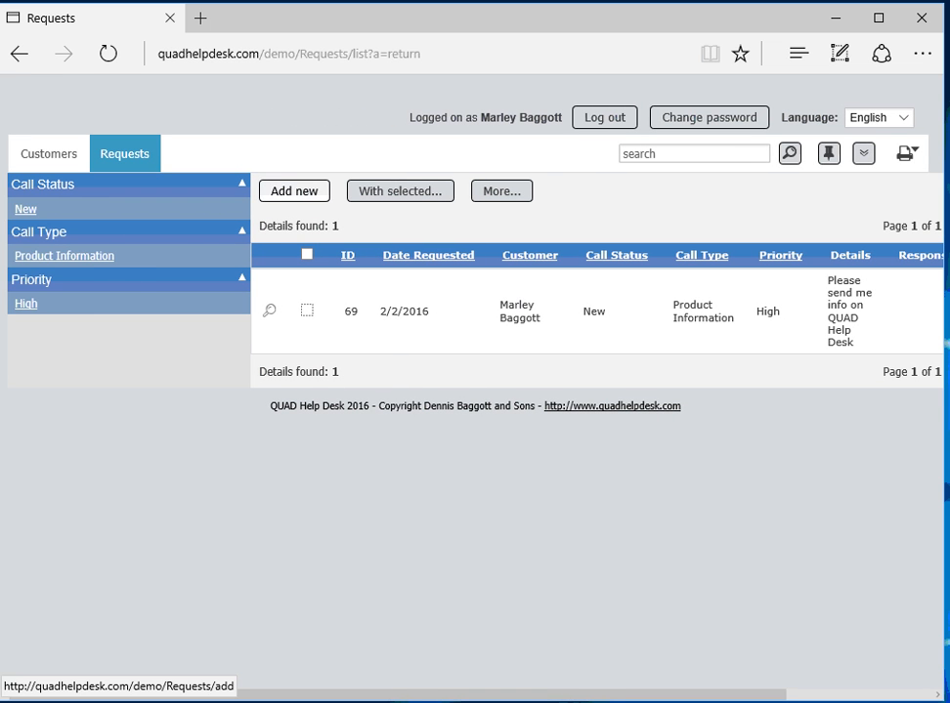
Step: Add a Low-priority Price Quote request: 'How much is the price for 5 copies of QUAD Help Desk.'
left_click(294, 190)
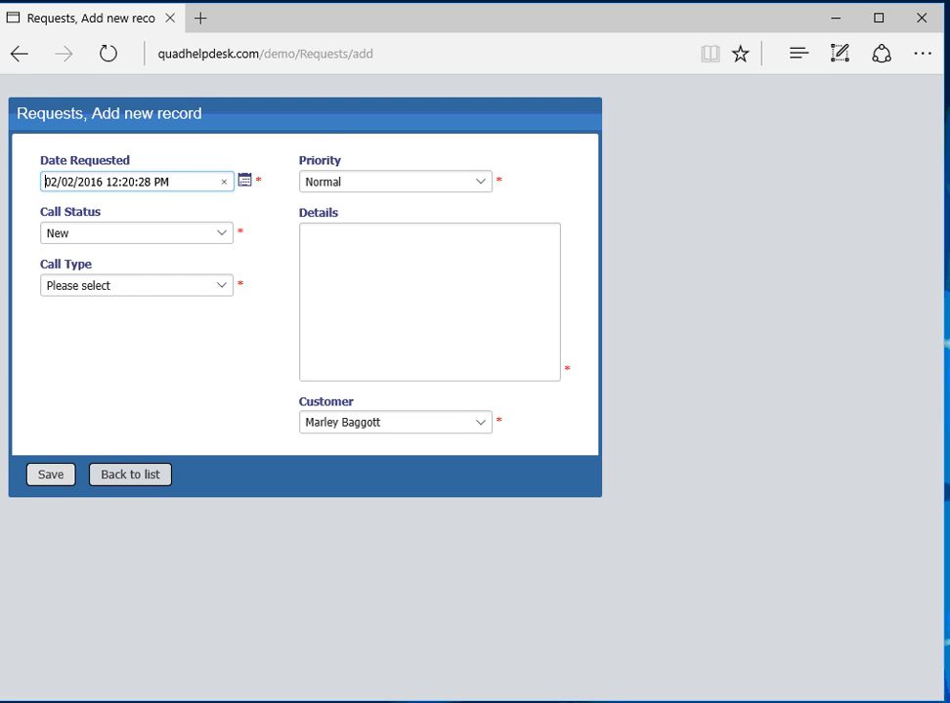
left_click(480, 182)
left_click(315, 168)
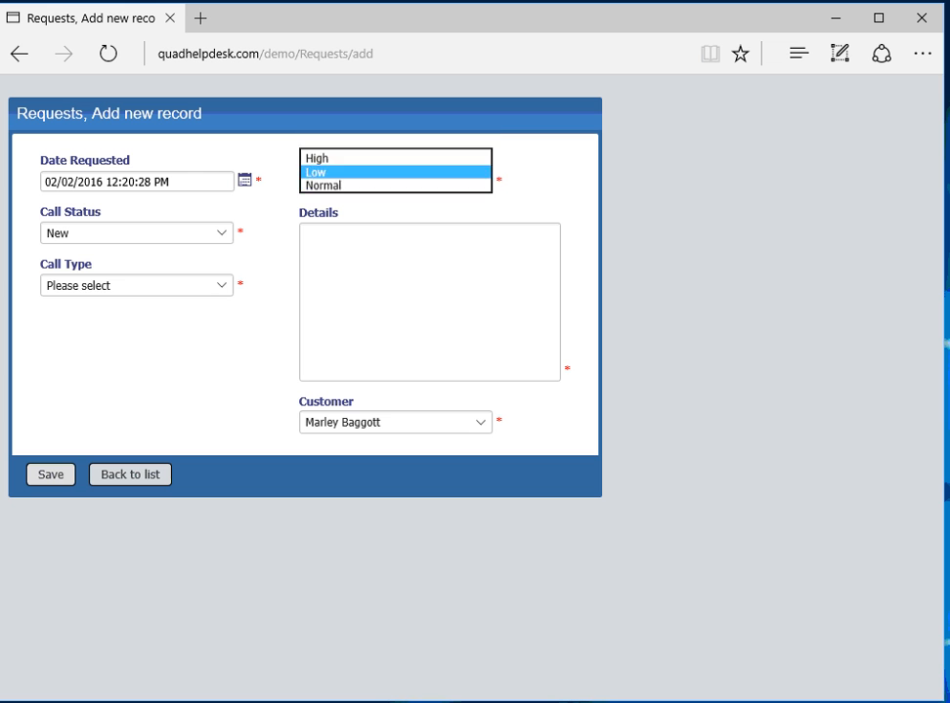
left_click(221, 285)
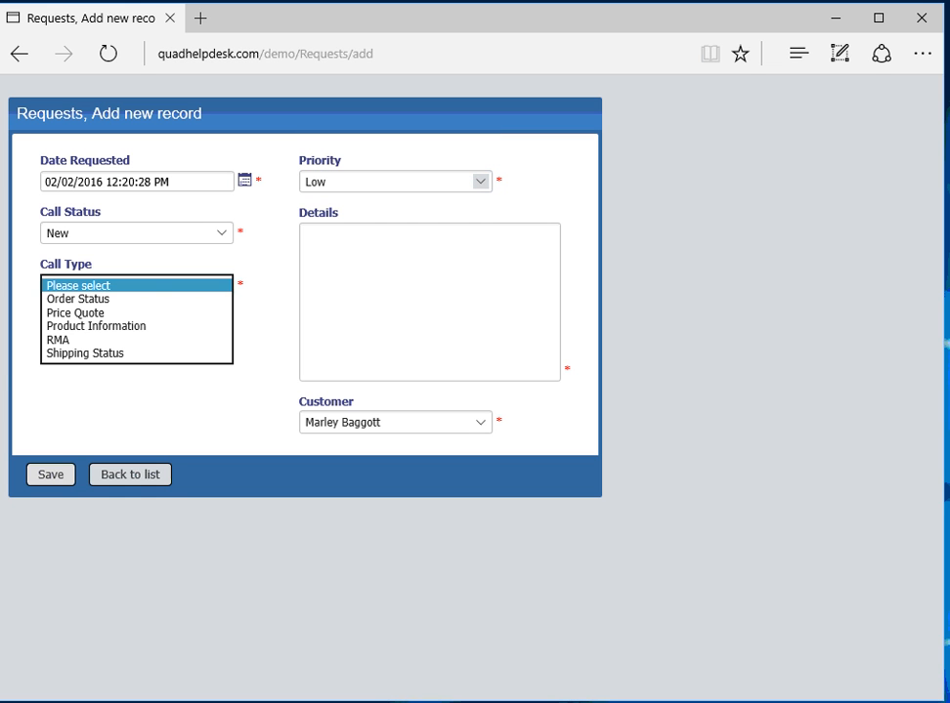
left_click(78, 312)
left_click(391, 278)
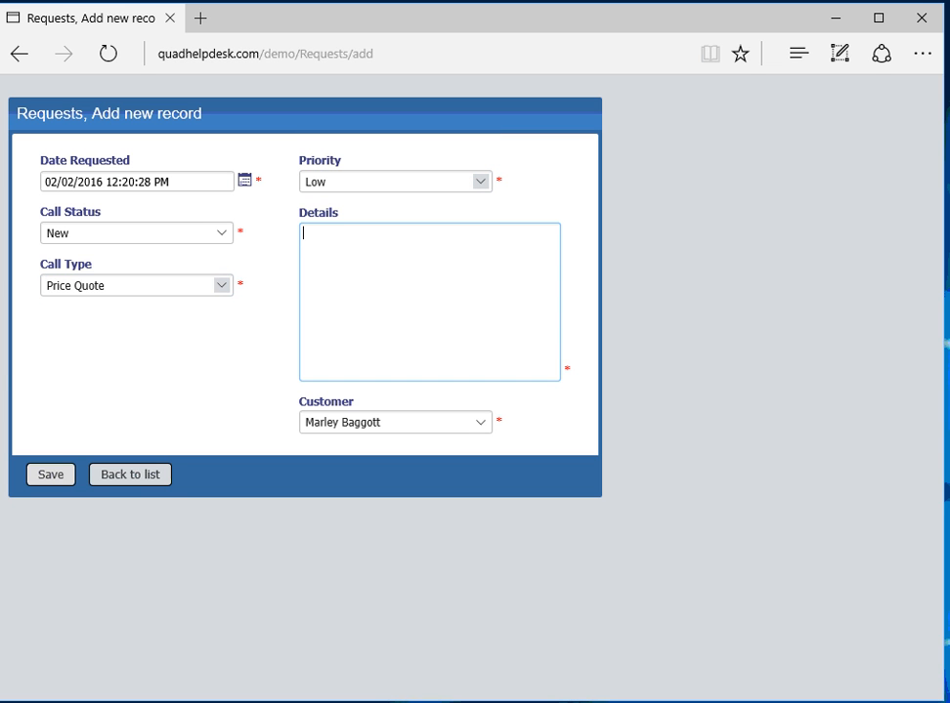
type("How much is the price for ")
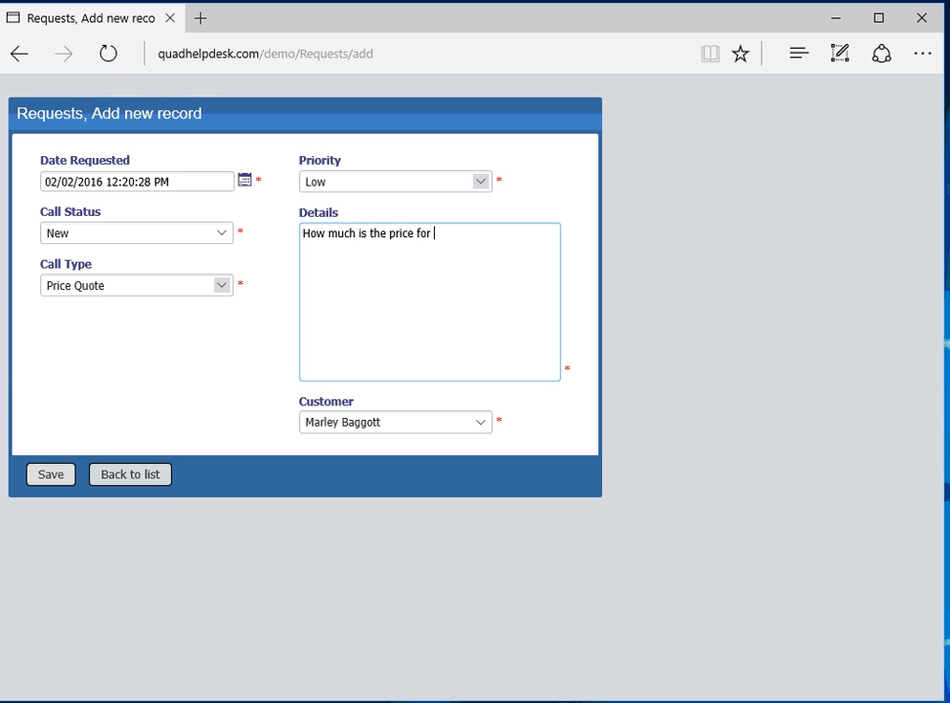
type("5 copies of QUAD Hel")
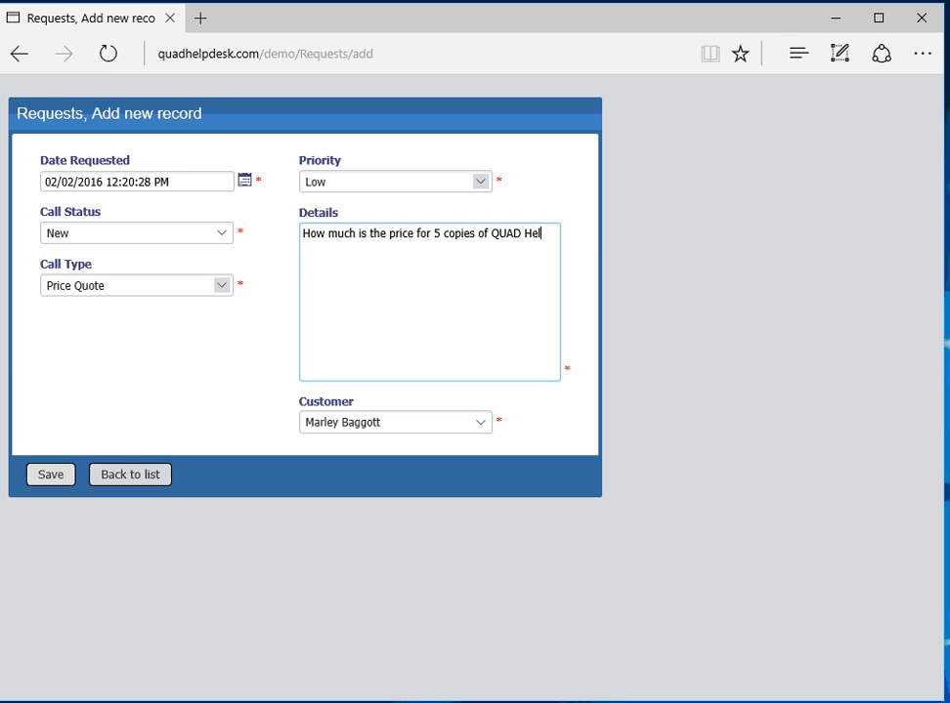
type("p Desk.")
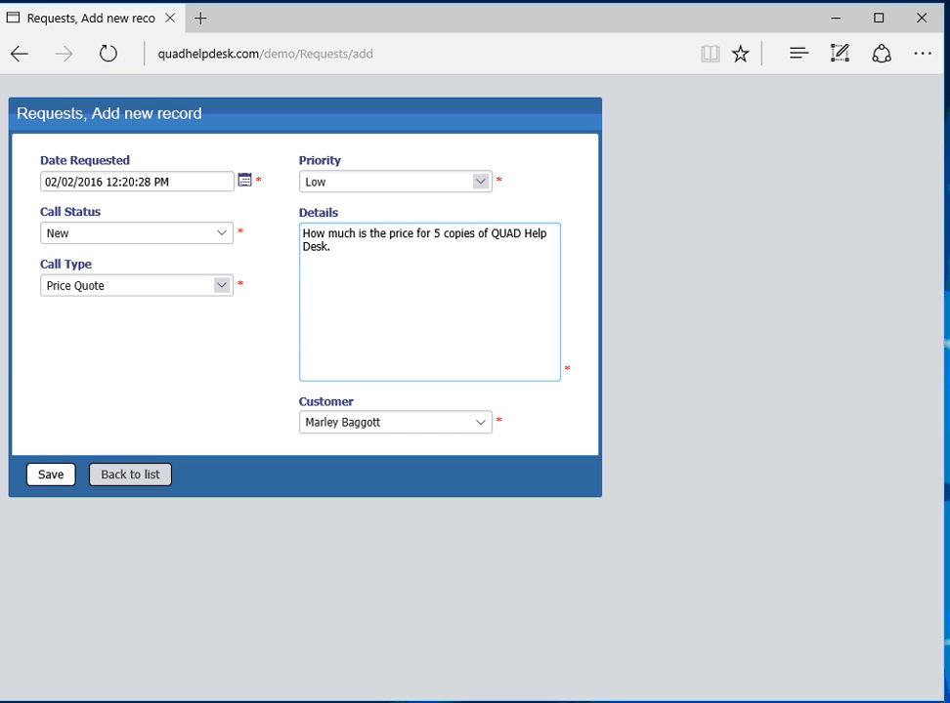
left_click(51, 474)
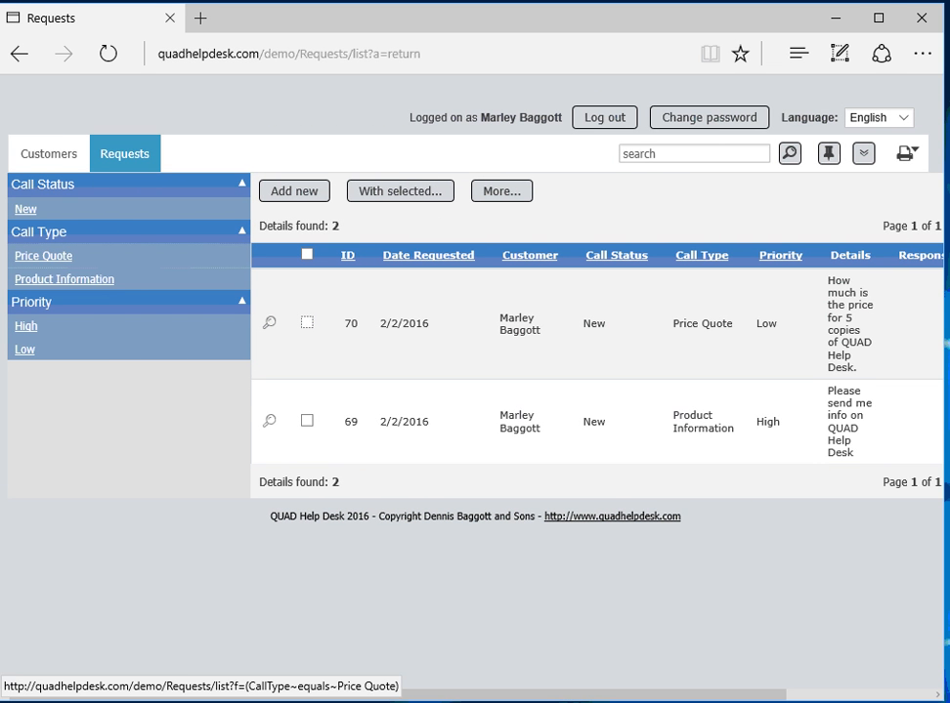
Step: Filter requests by Price Quote, then by High priority, clearing each filter afterwards
left_click(43, 256)
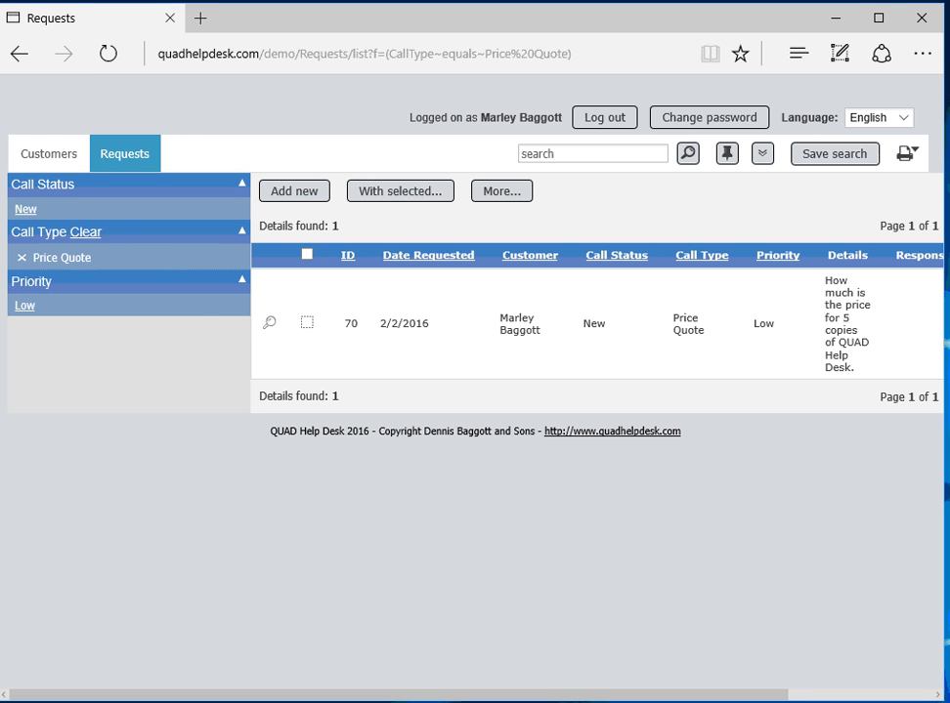
left_click(86, 232)
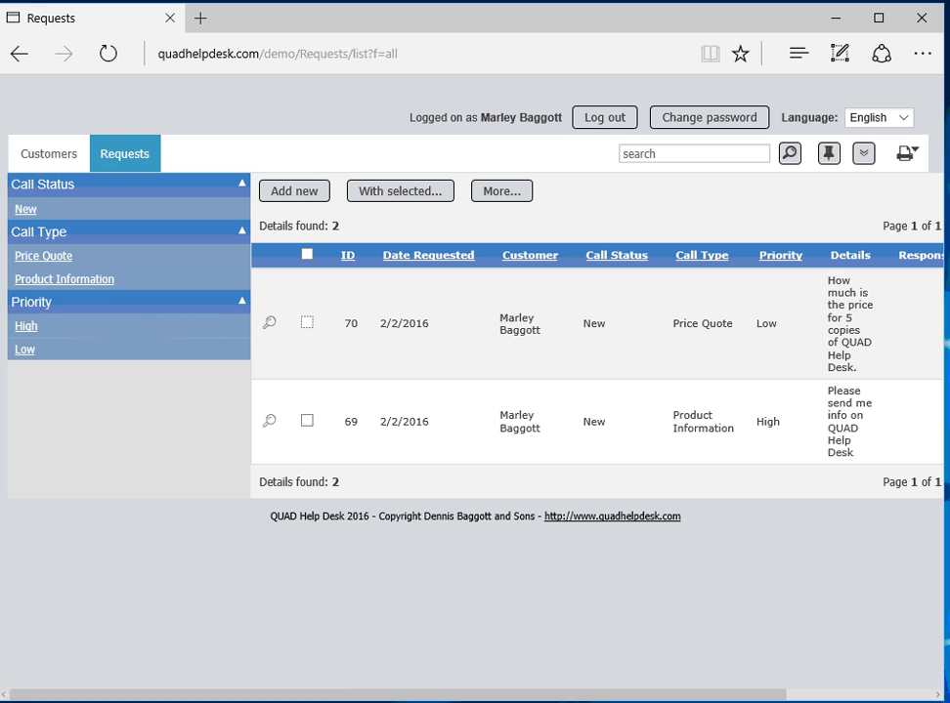
left_click(27, 327)
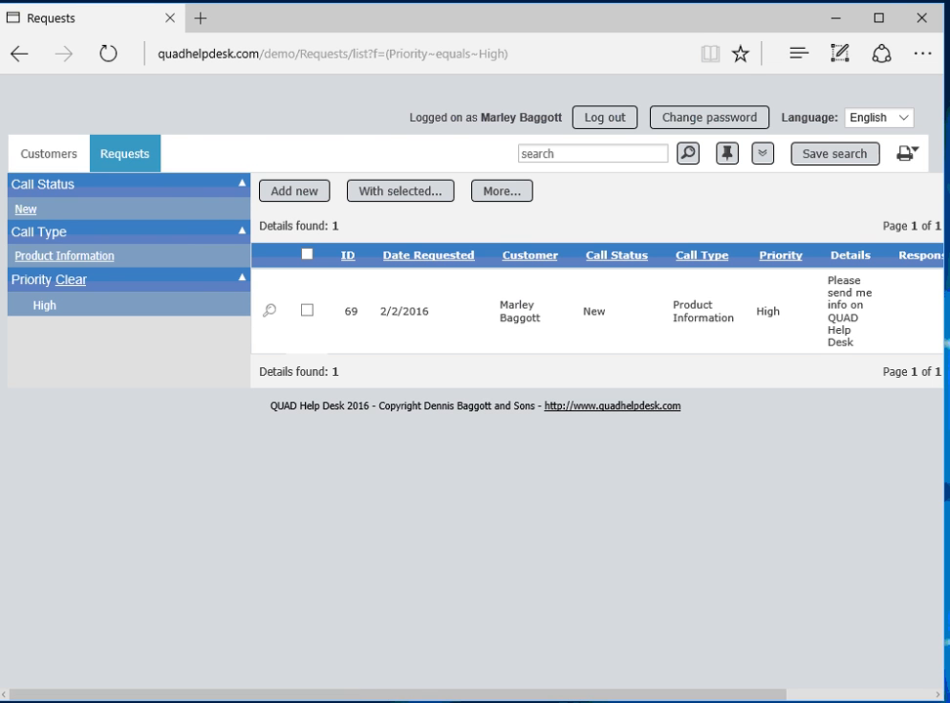
left_click(70, 281)
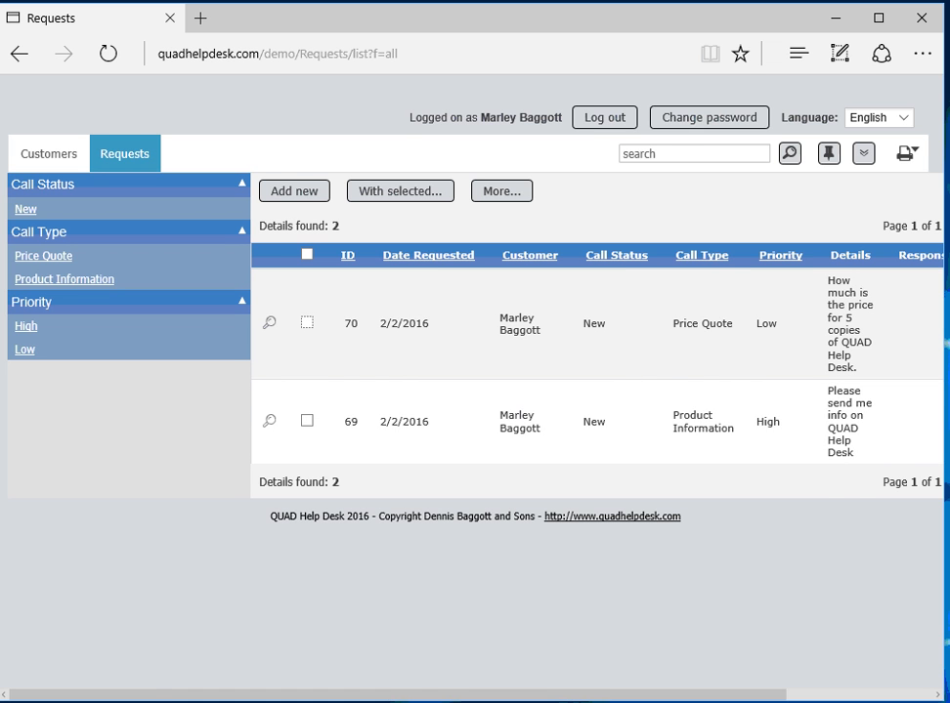
scroll(475, 391, "right", 4)
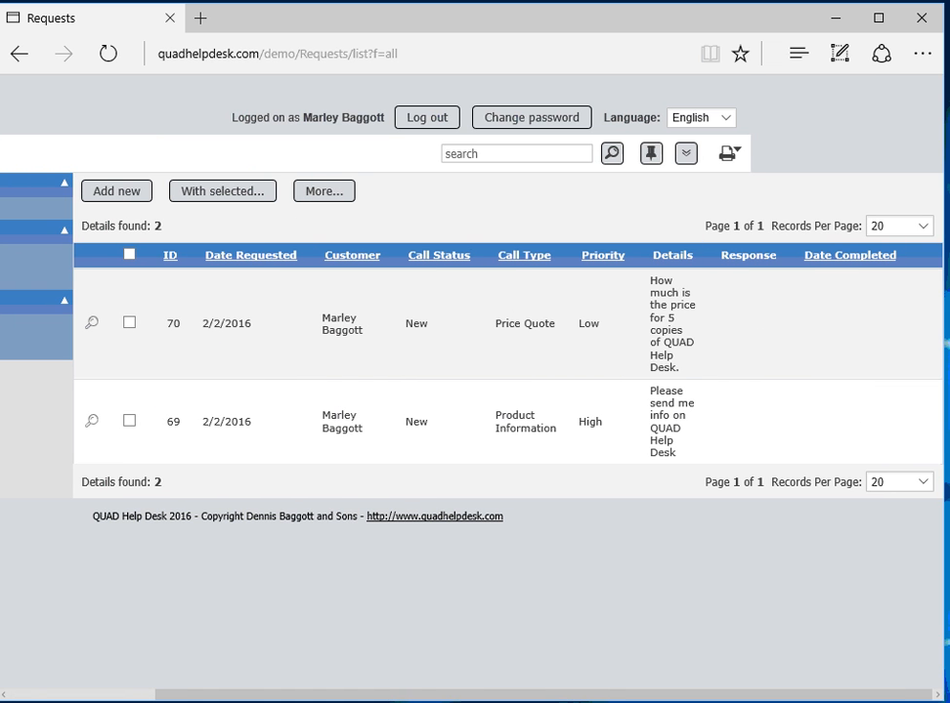
Step: Search requests for '5 copies', view request 70 in full, and return to the list
left_click(499, 153)
type("5 copies")
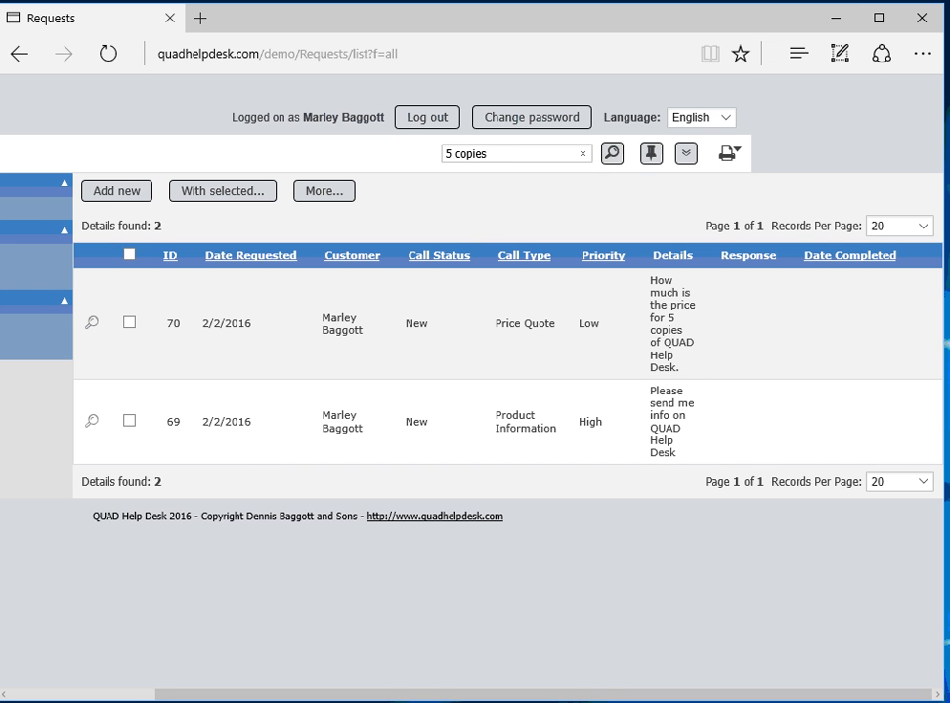
key("Down")
key("Return")
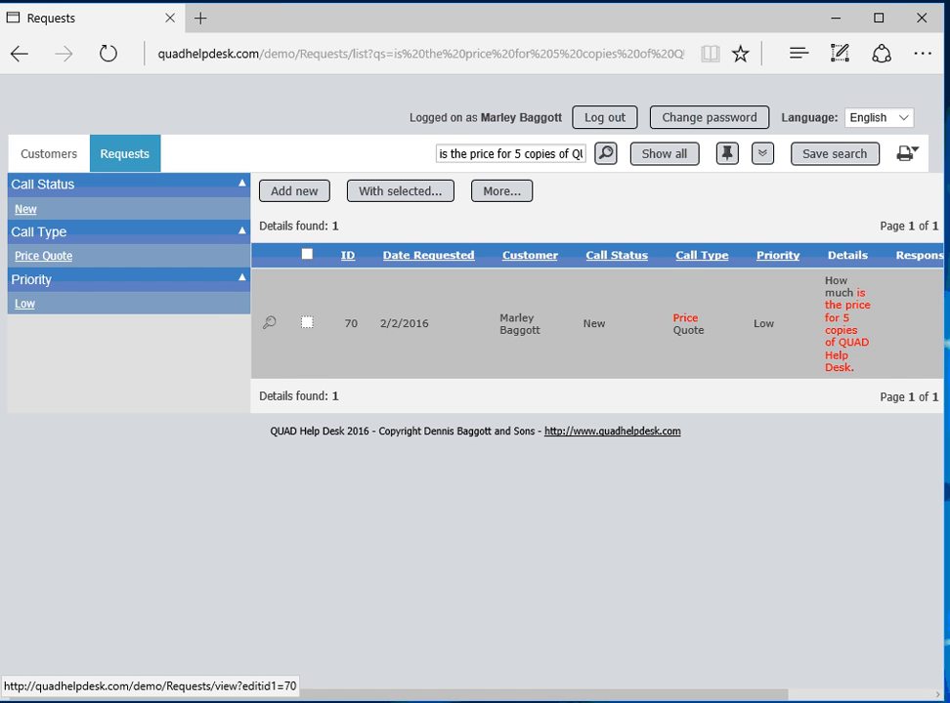
left_click(269, 322)
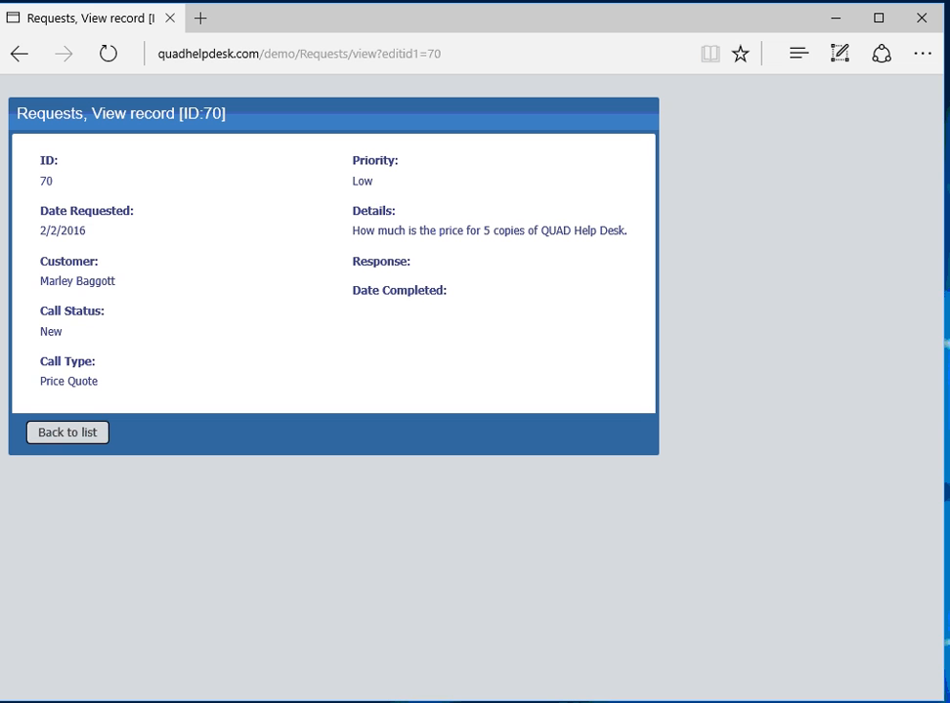
left_click(68, 433)
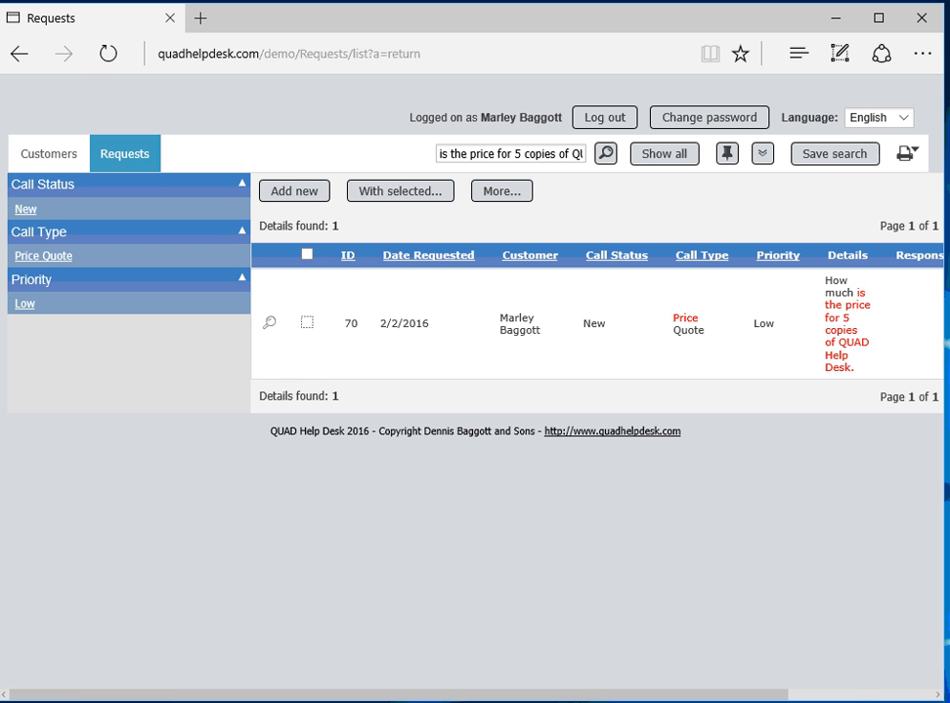
left_click_drag(391, 694, 536, 695)
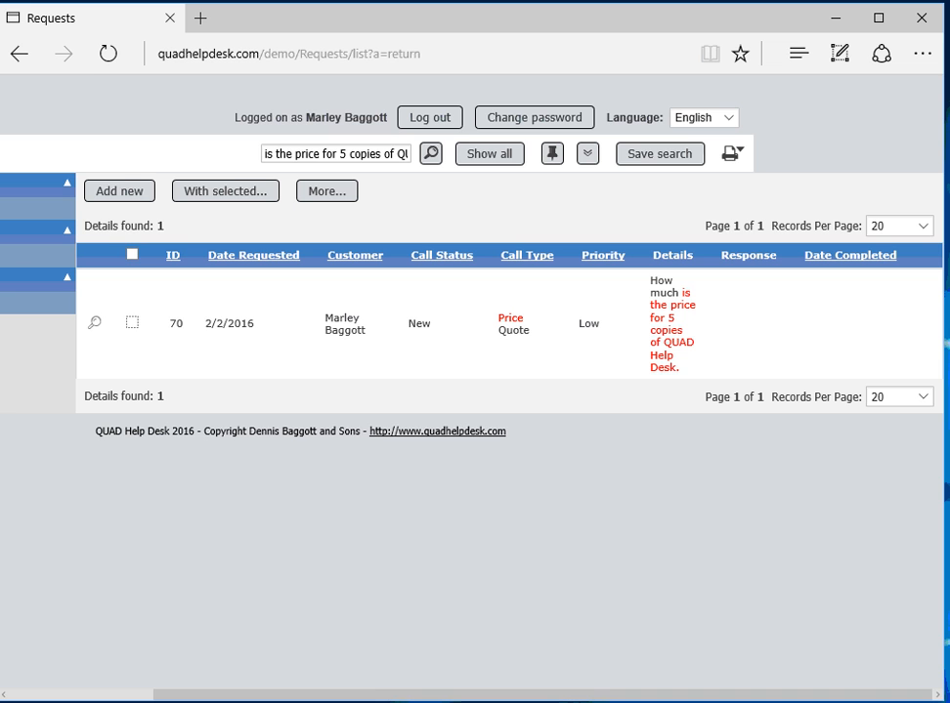
Step: Show all requests, select both, and open the Advanced search form from More
left_click(490, 153)
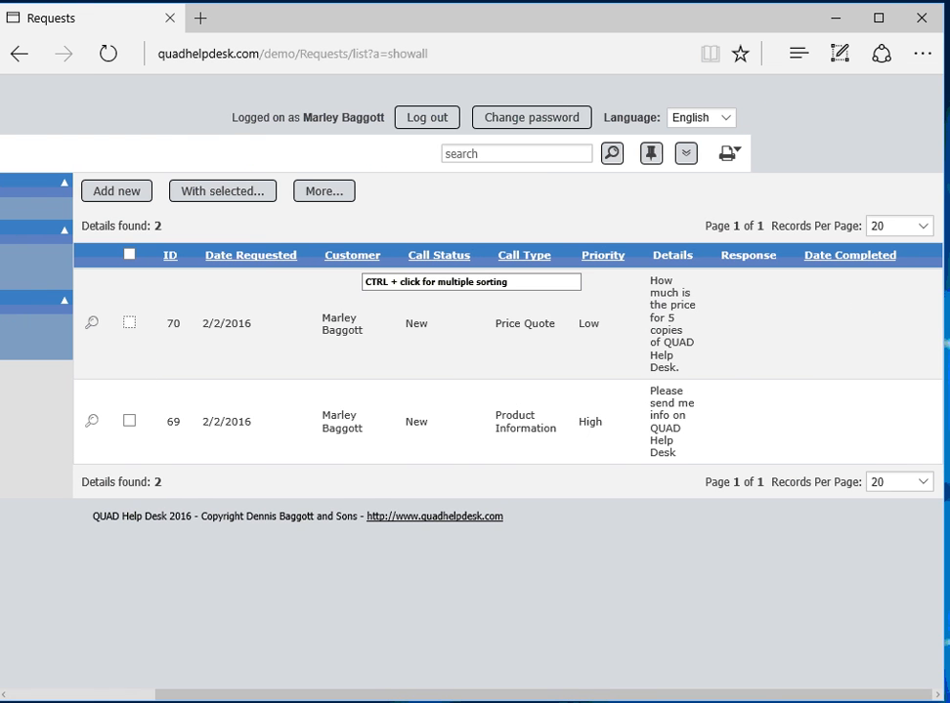
mouse_move(325, 192)
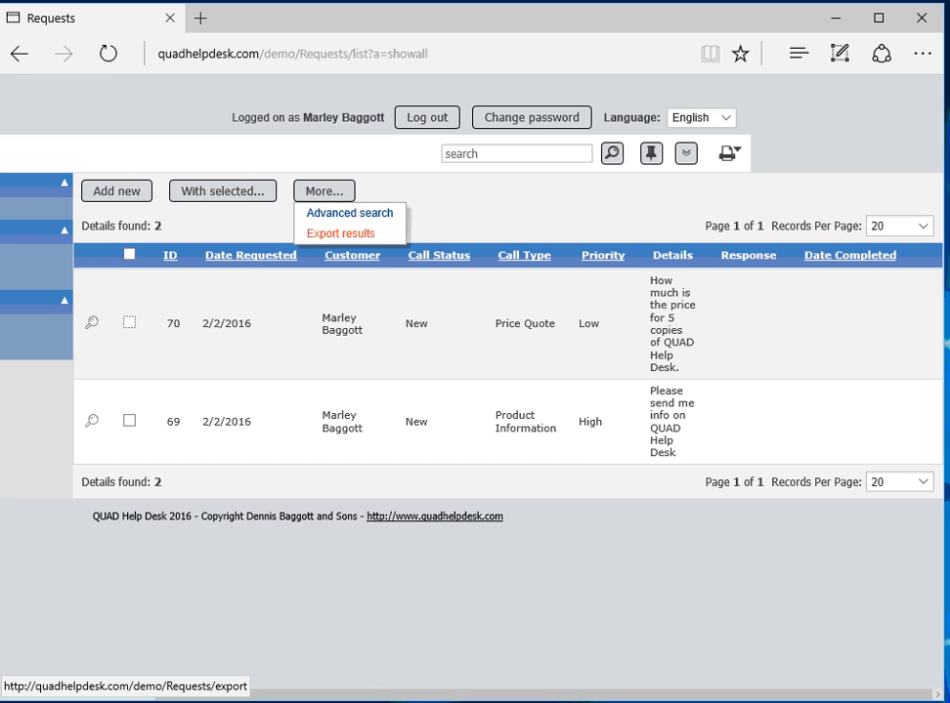
left_click(129, 254)
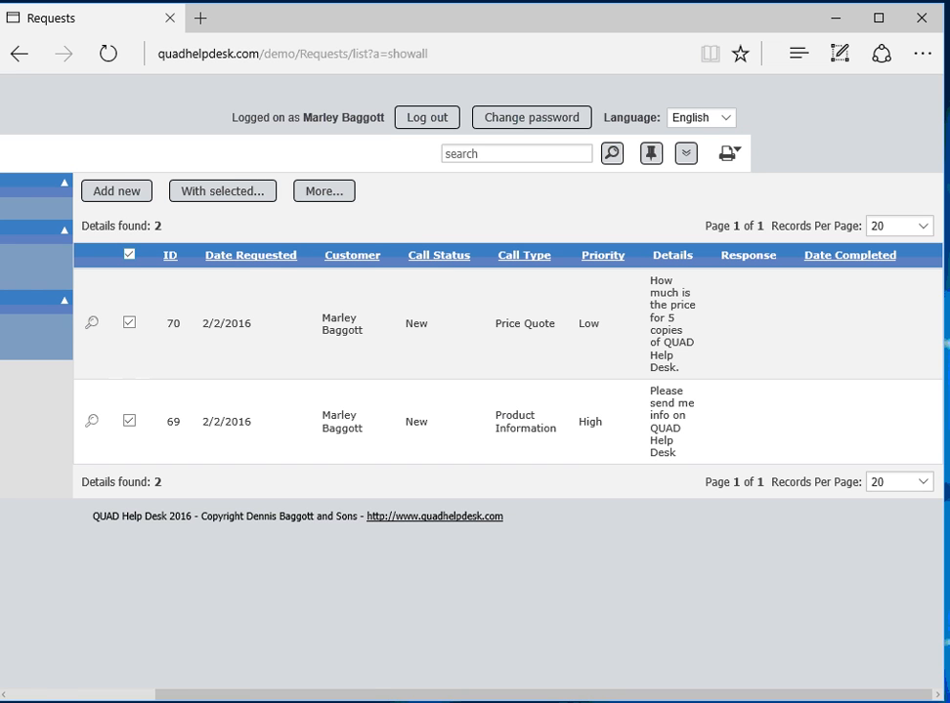
mouse_move(324, 191)
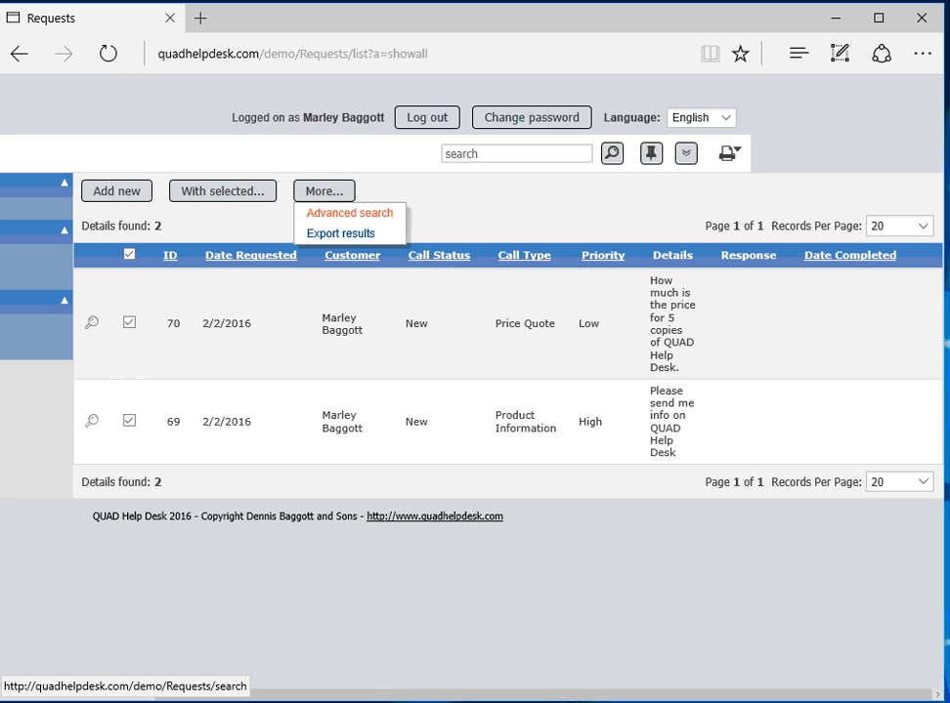
left_click(349, 213)
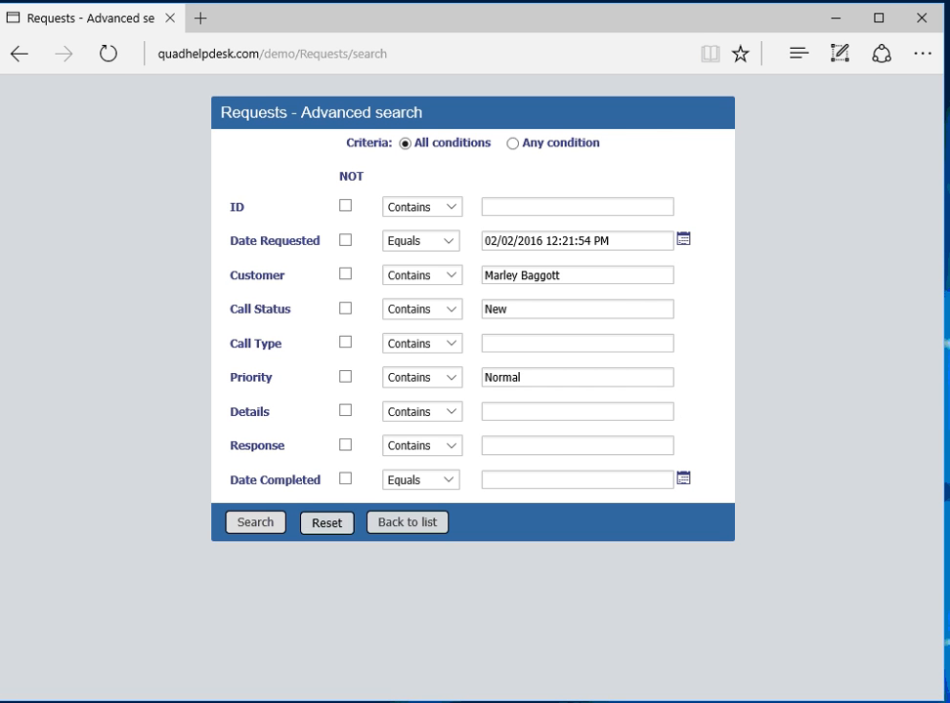
Step: Reset the form, set Call Status Equals New, and run the search
left_click(326, 522)
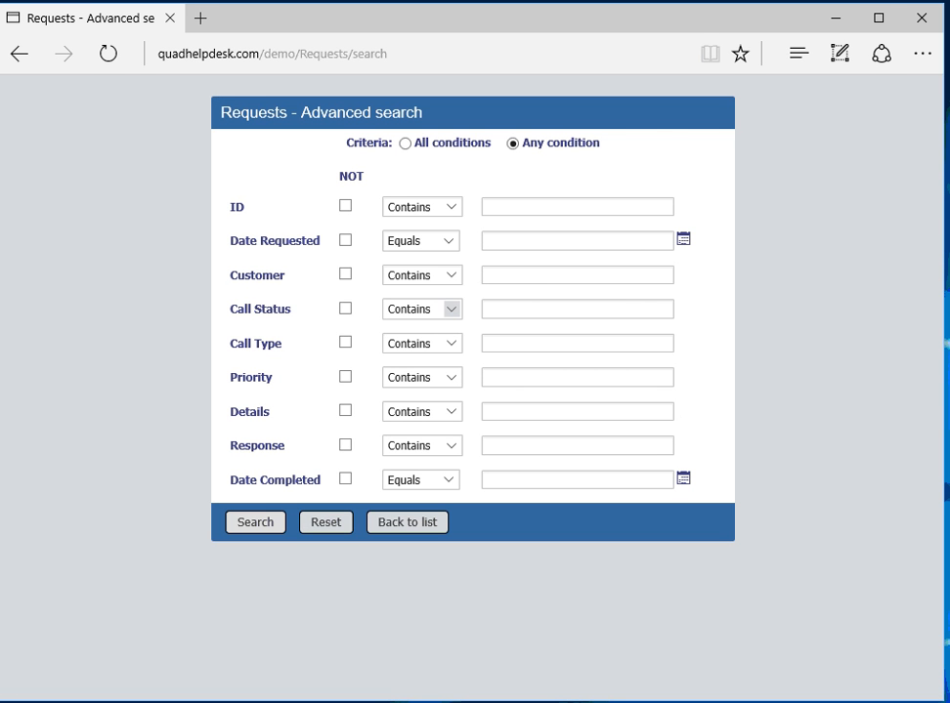
left_click(450, 309)
left_click(405, 337)
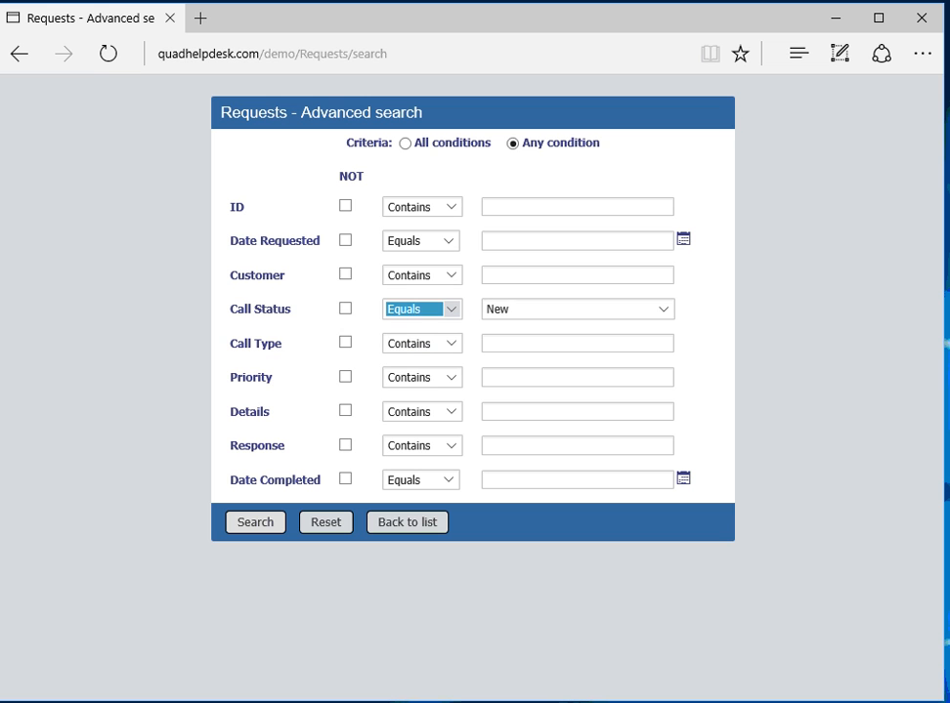
left_click(577, 308)
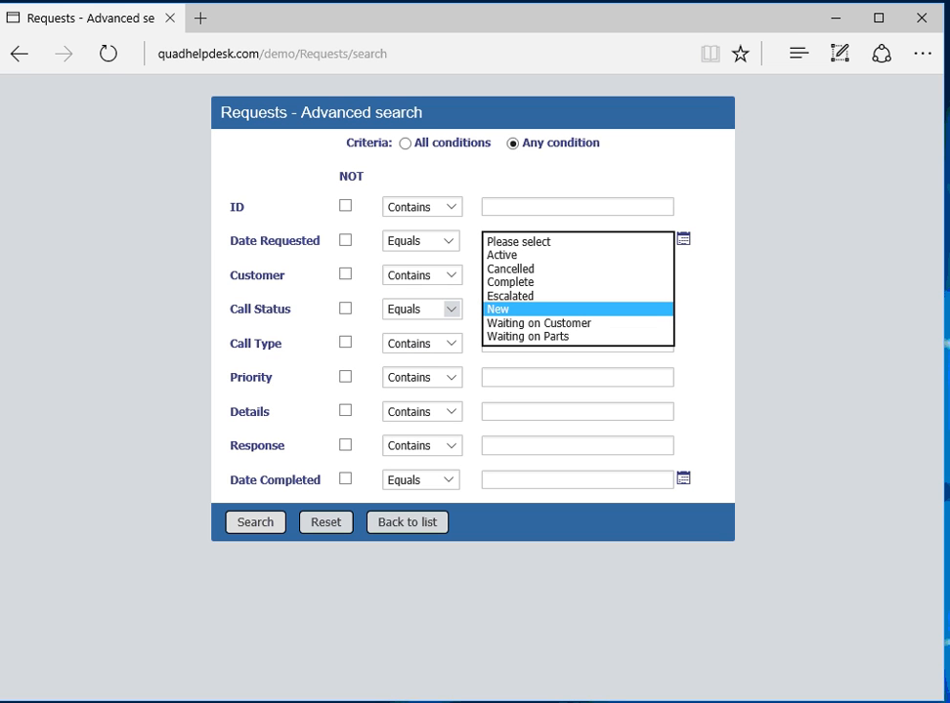
left_click(577, 309)
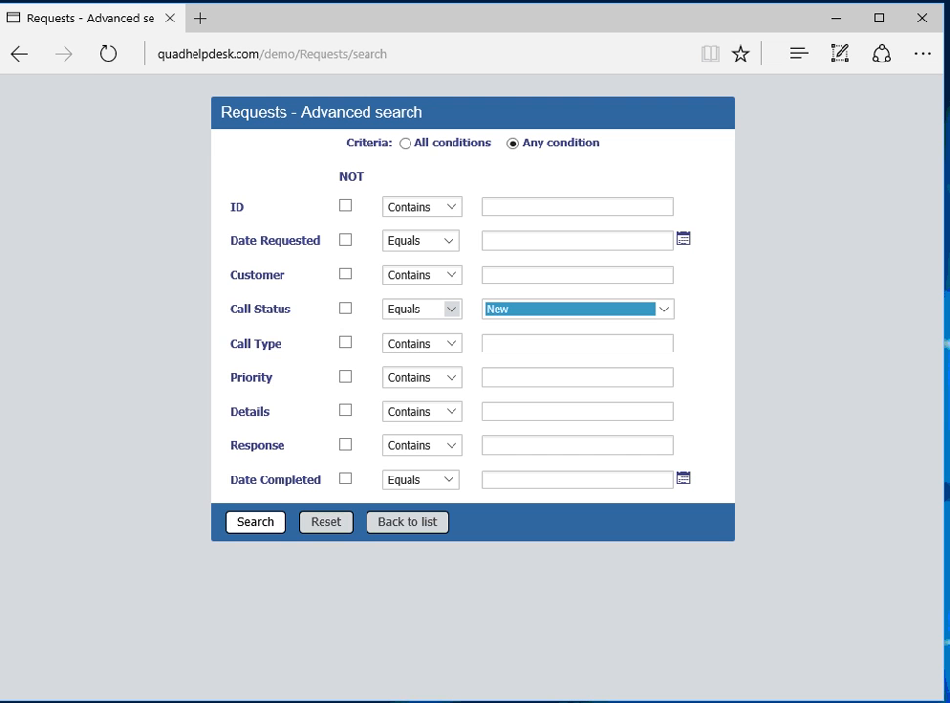
left_click(255, 522)
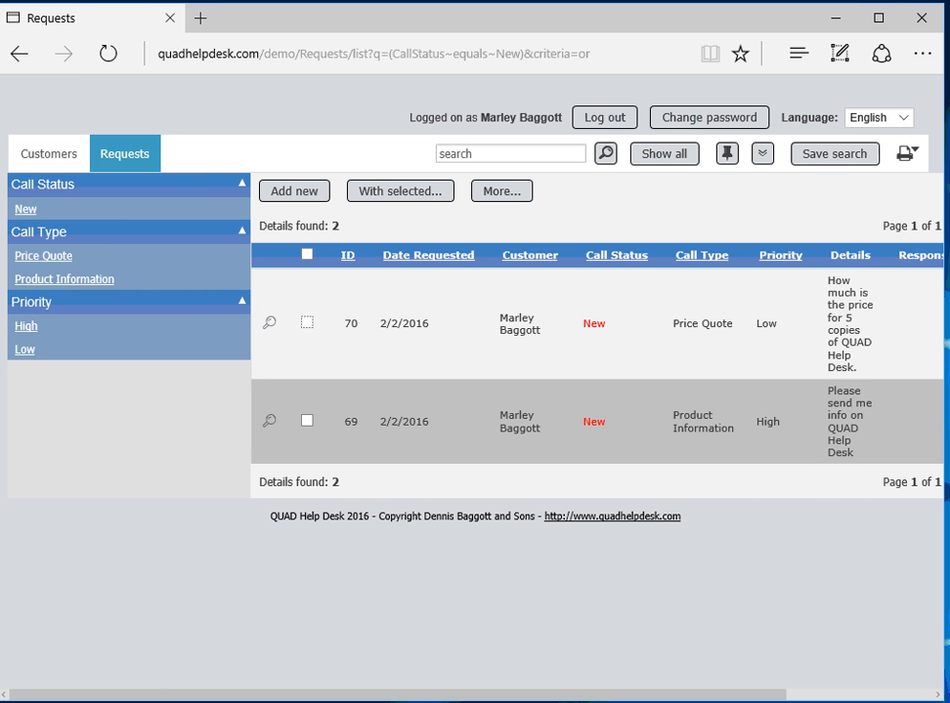
Step: Clear the advanced search with Show all so every request is listed, then log out
scroll(474, 421, "right", 3)
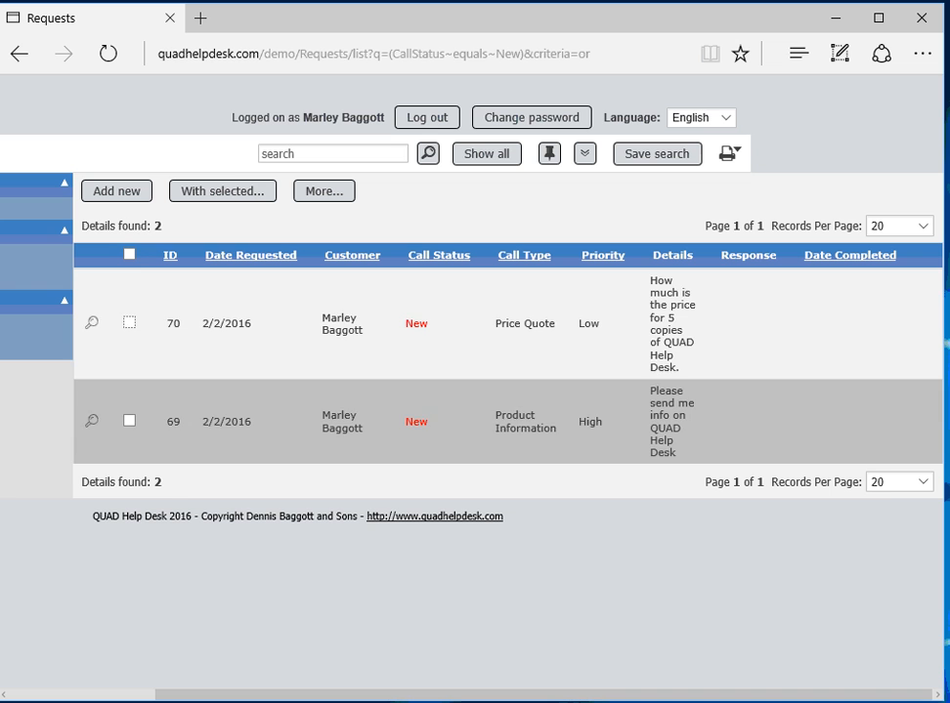
left_click(486, 153)
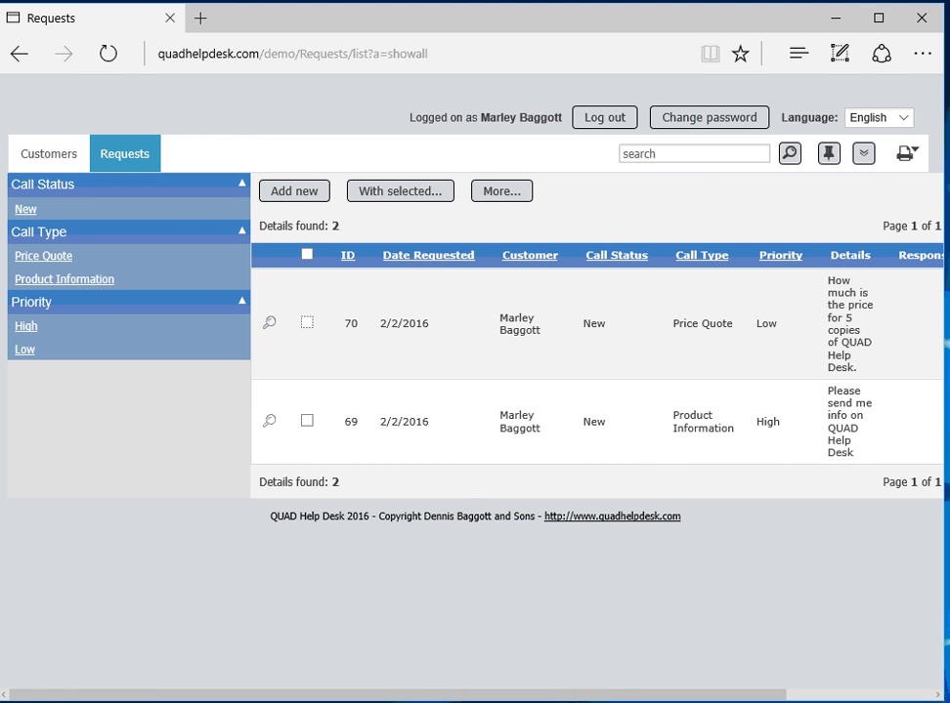
left_click(605, 117)
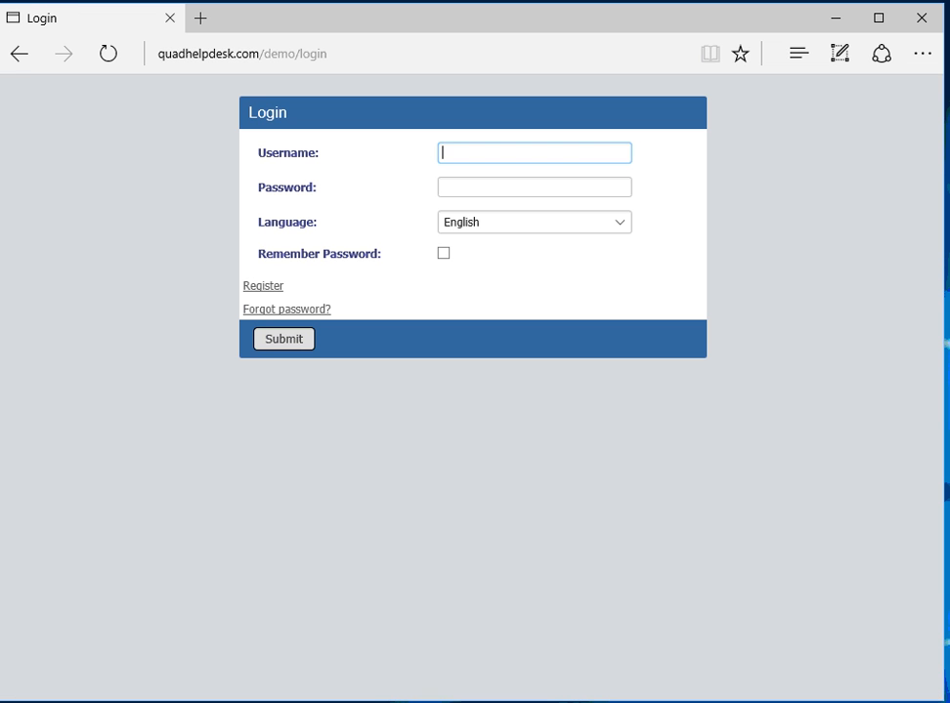